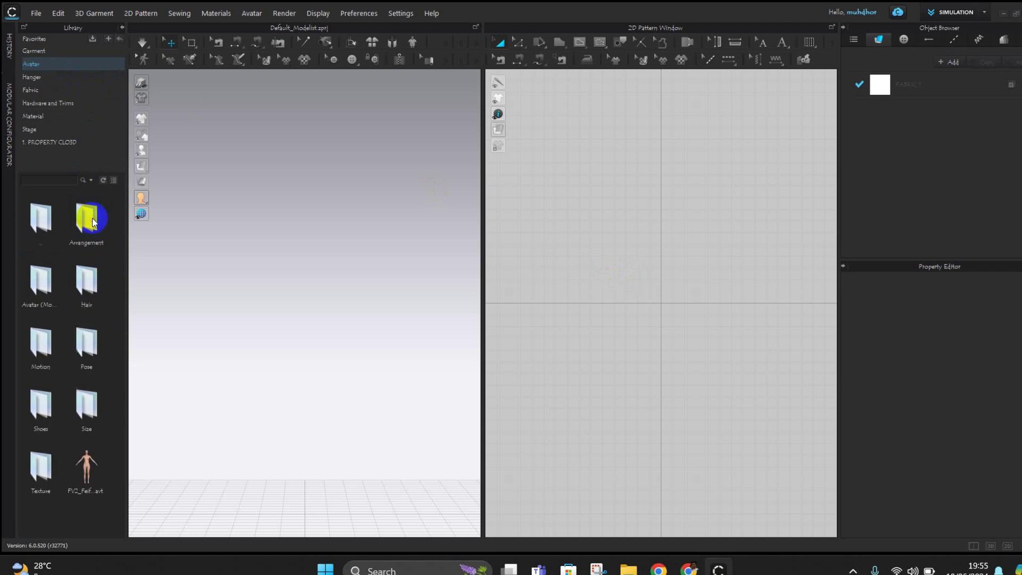
# Load the female FV2 avatar from the library and widen the 3D window to frame its torso
pyautogui.click(96, 475)
pyautogui.doubleClick(94, 472)
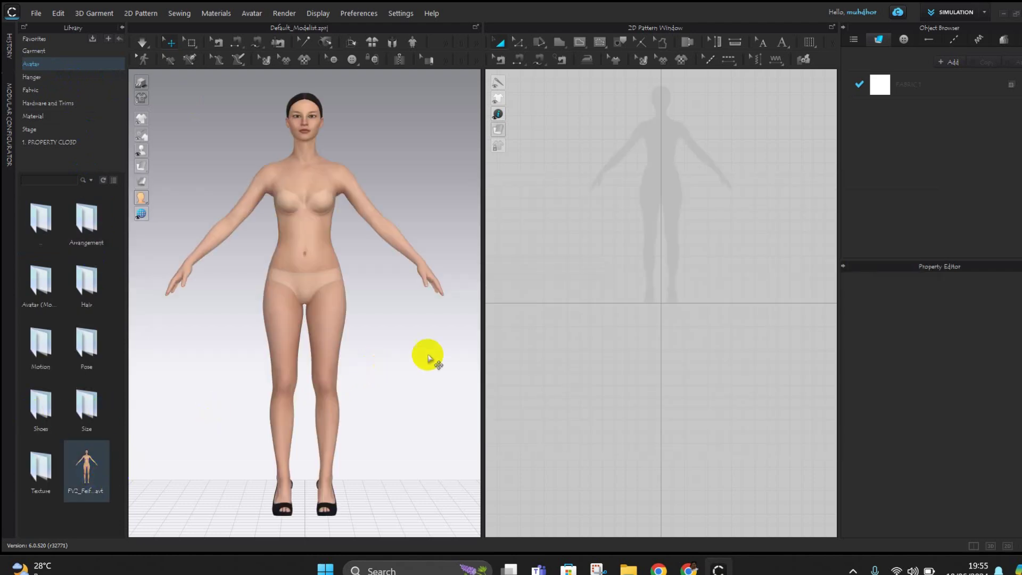
pyautogui.moveTo(484, 313); pyautogui.dragTo(680, 361)
pyautogui.scroll(5, 481, 287)
pyautogui.moveTo(406, 228); pyautogui.dragTo(375, 378, button='middle')
pyautogui.scroll(8, 375, 378)
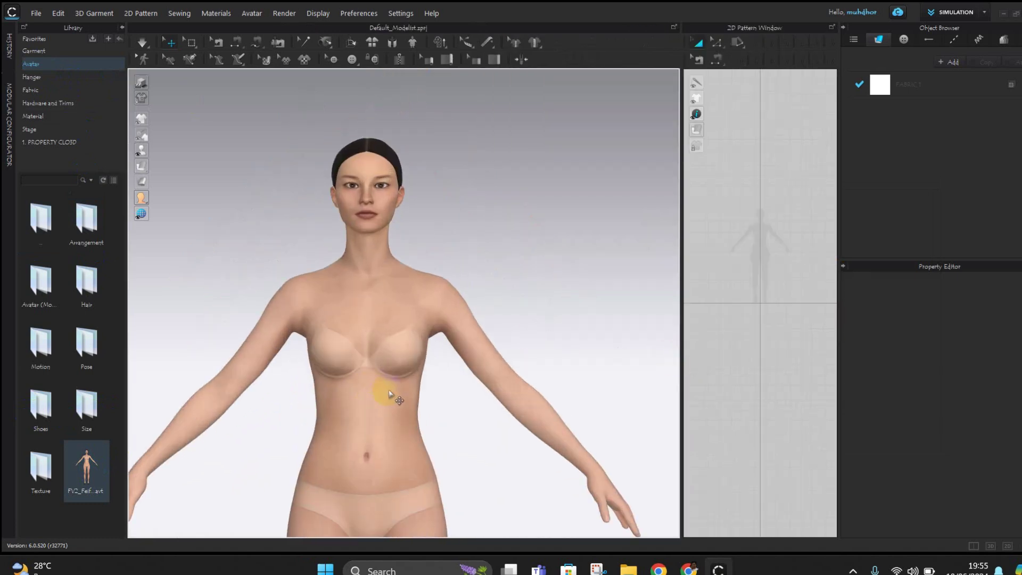
pyautogui.scroll(-1, 413, 350)
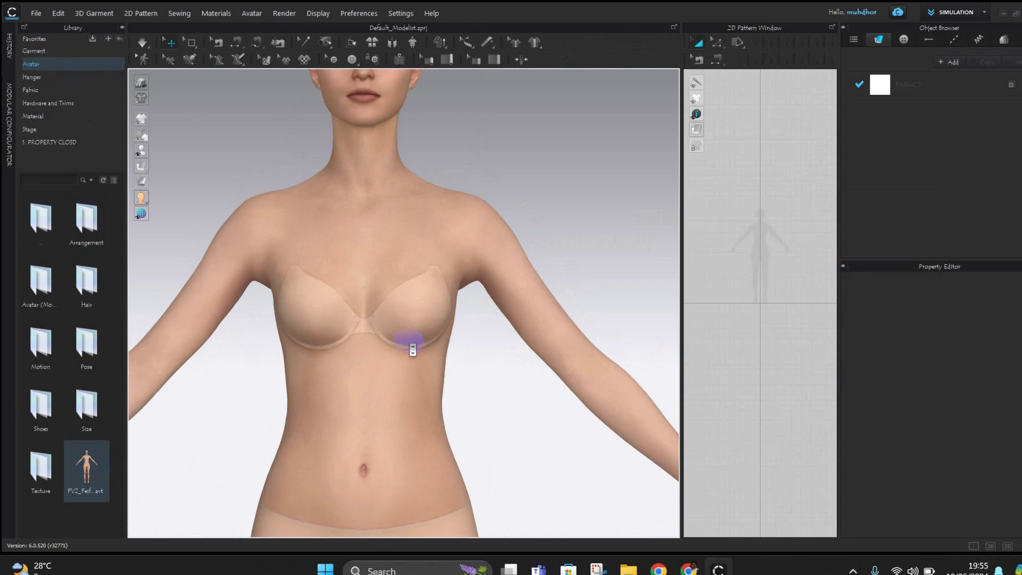
# Using 3D Pen (Avatar), draw the front bodice's centre line about 33.6 cm, waistline about 15.4 cm and side line about 20 cm
pyautogui.click(143, 58)
pyautogui.click(239, 60)
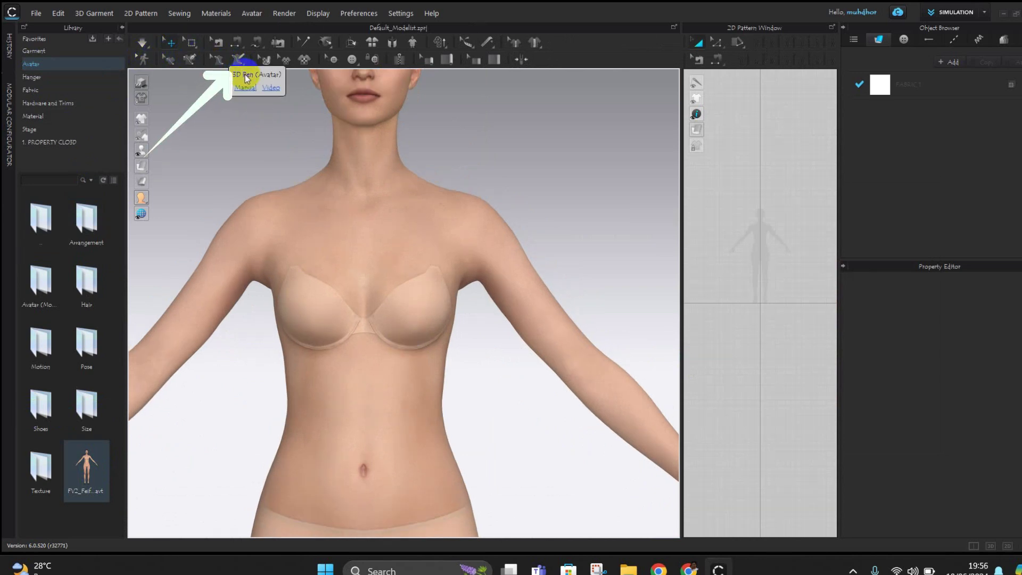
pyautogui.click(238, 60)
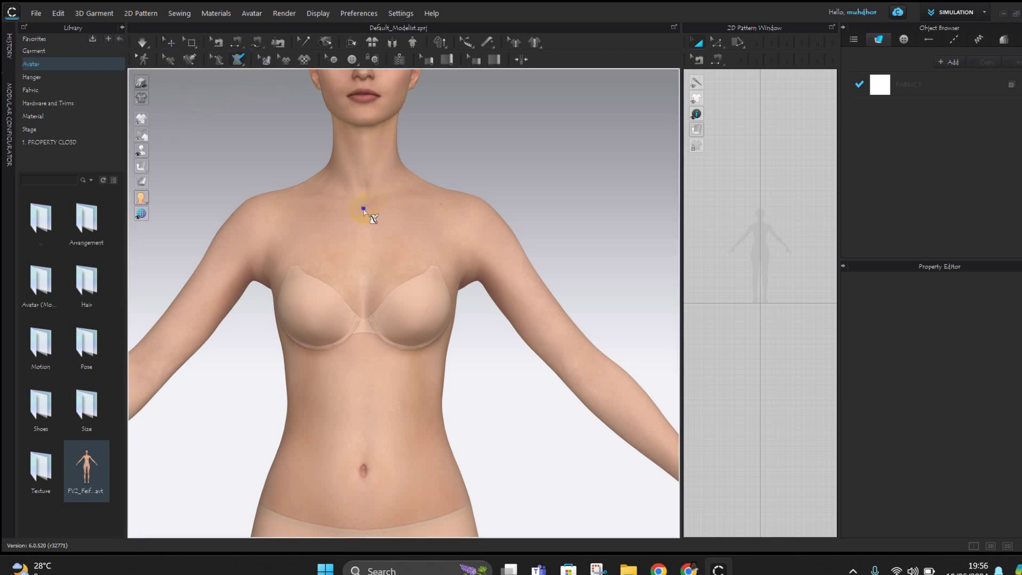
pyautogui.moveTo(364, 207); pyautogui.dragTo(361, 461)
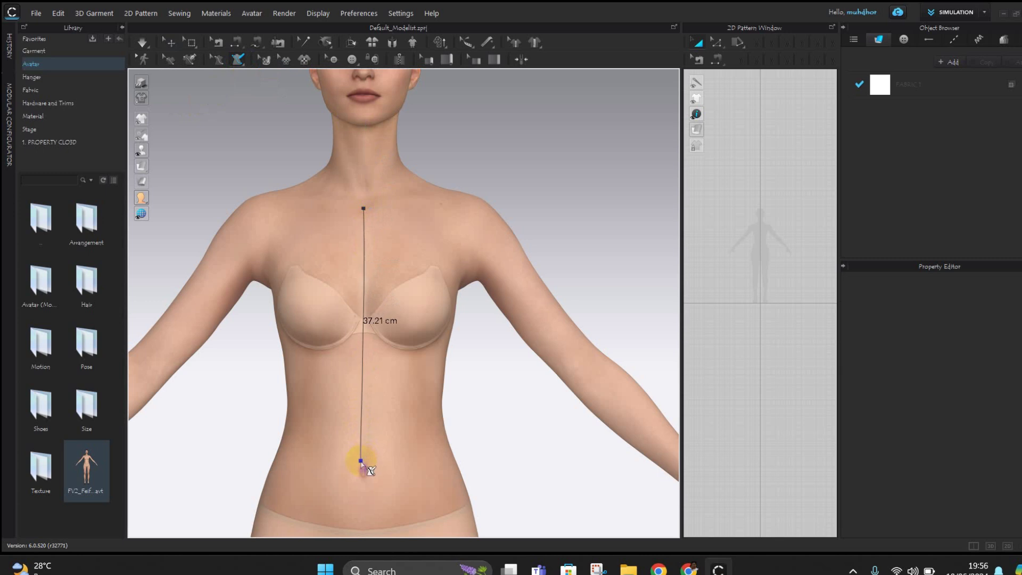
pyautogui.click(362, 435)
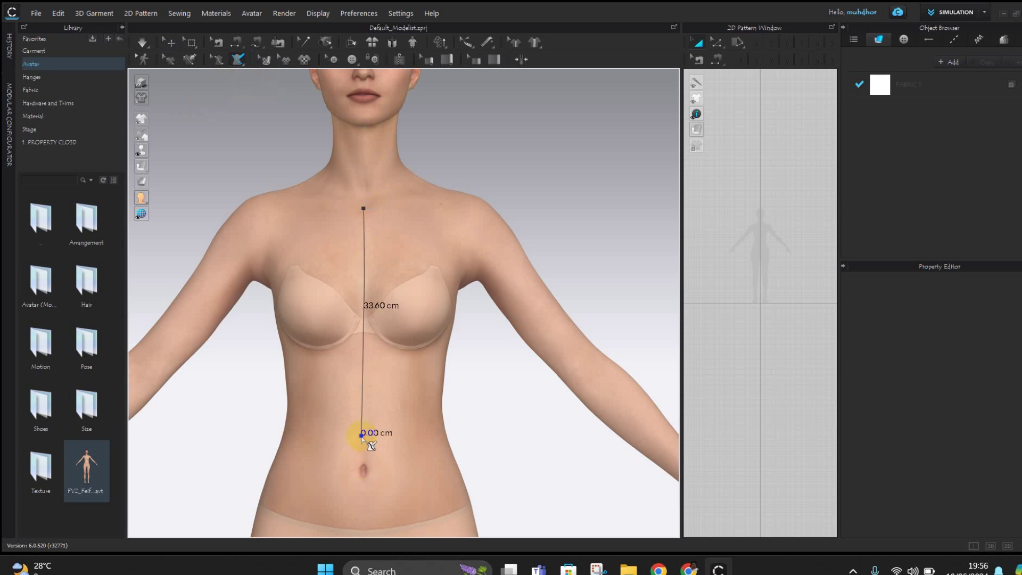
pyautogui.moveTo(444, 423); pyautogui.dragTo(330, 425, button='right')
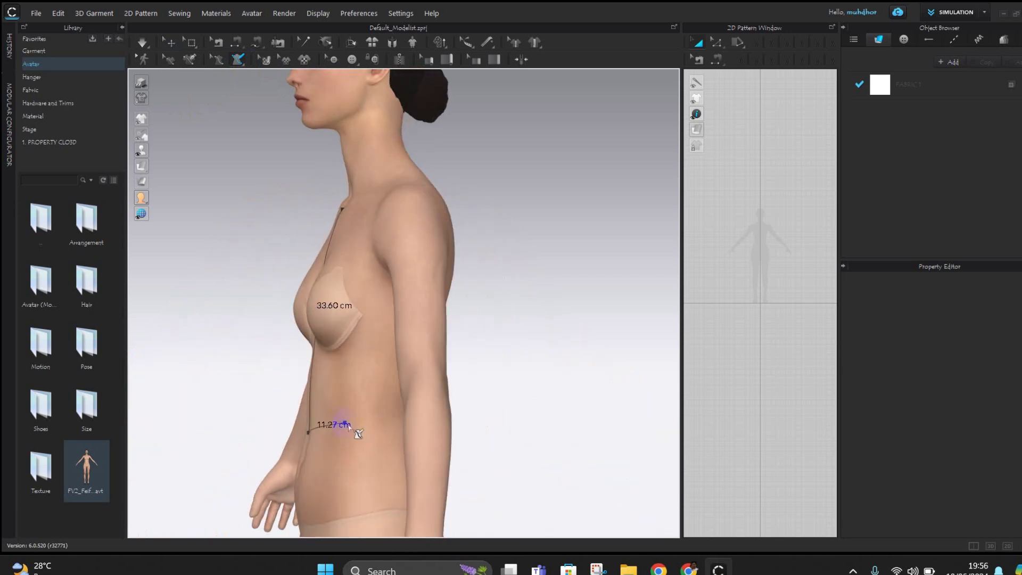
pyautogui.click(372, 429)
pyautogui.moveTo(396, 367); pyautogui.dragTo(440, 290, button='right')
pyautogui.moveTo(451, 198); pyautogui.dragTo(462, 282, button='right')
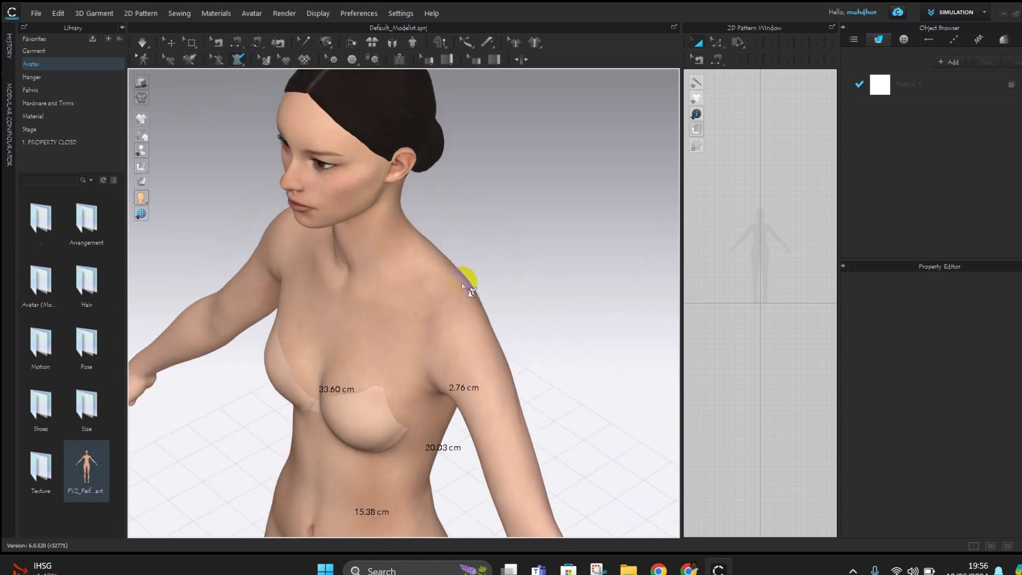
# Close the front bodice outline with armhole segments of about 15.6 and 7.4 cm, a 12 cm shoulder and a 13 cm neckline
pyautogui.click(424, 329)
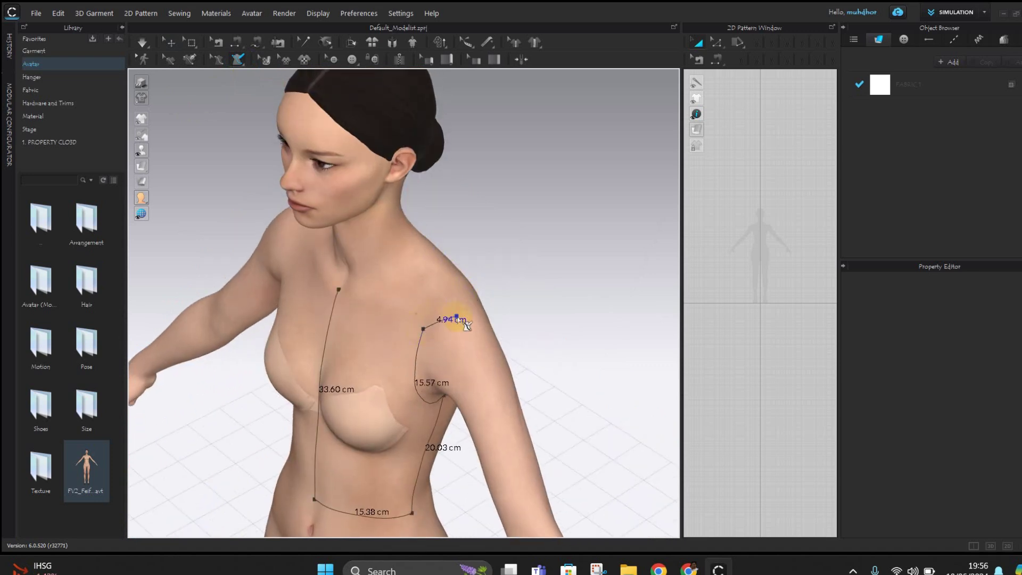
pyautogui.click(471, 304)
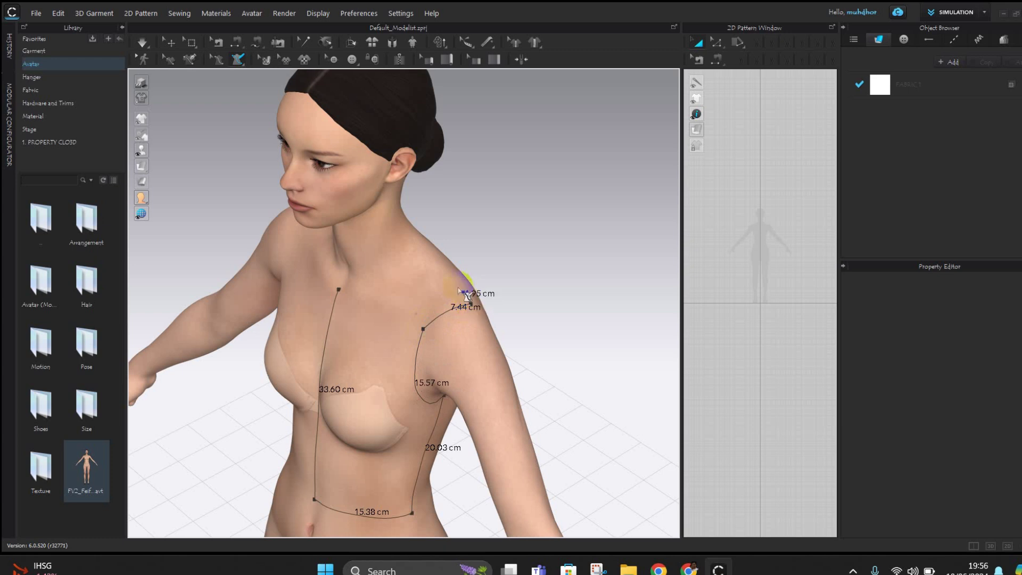
pyautogui.click(411, 236)
pyautogui.moveTo(410, 237); pyautogui.dragTo(398, 282, button='right')
pyautogui.click(338, 344)
pyautogui.moveTo(380, 357); pyautogui.dragTo(409, 290, button='right')
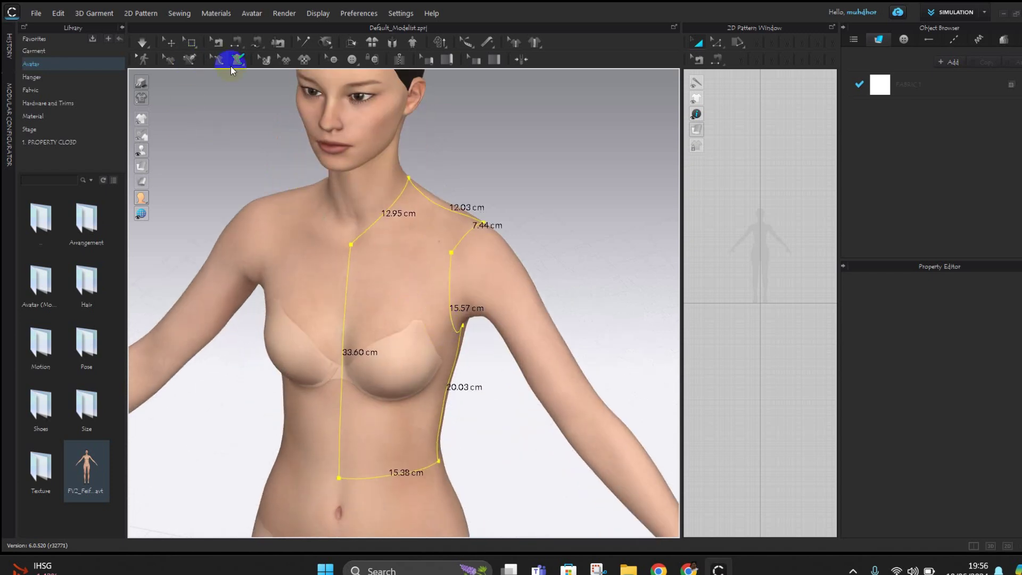
# Edit the front outline by shifting the mid-armhole point slightly inward and the neck-shoulder point slightly along the shoulder
pyautogui.click(191, 59)
pyautogui.click(217, 59)
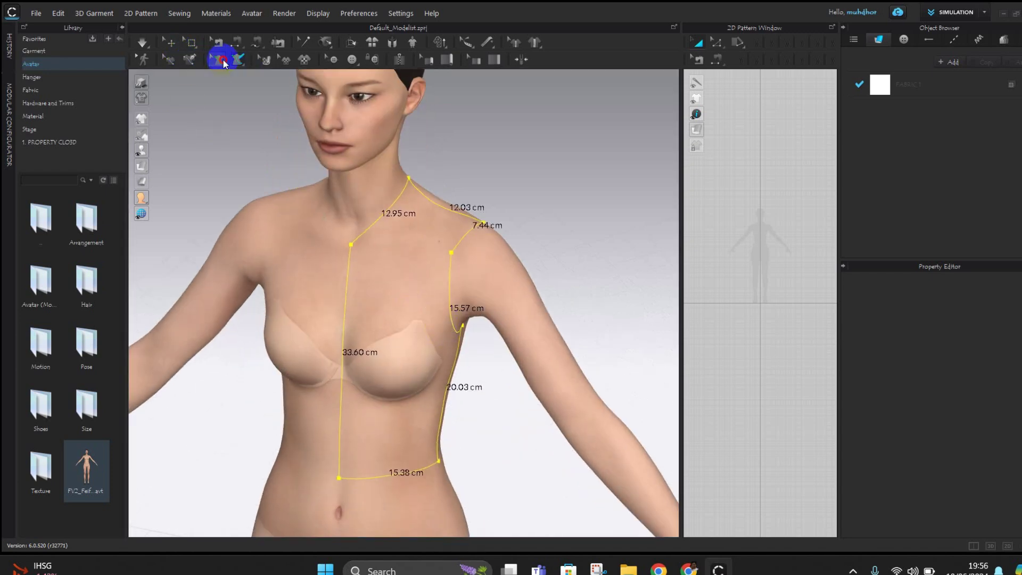
pyautogui.moveTo(452, 253)
pyautogui.mouseDown()
pyautogui.moveTo(476, 262)
pyautogui.moveTo(447, 260)
pyautogui.mouseUp()
pyautogui.moveTo(513, 284); pyautogui.dragTo(426, 245, button='right')
pyautogui.moveTo(408, 232); pyautogui.dragTo(418, 233)
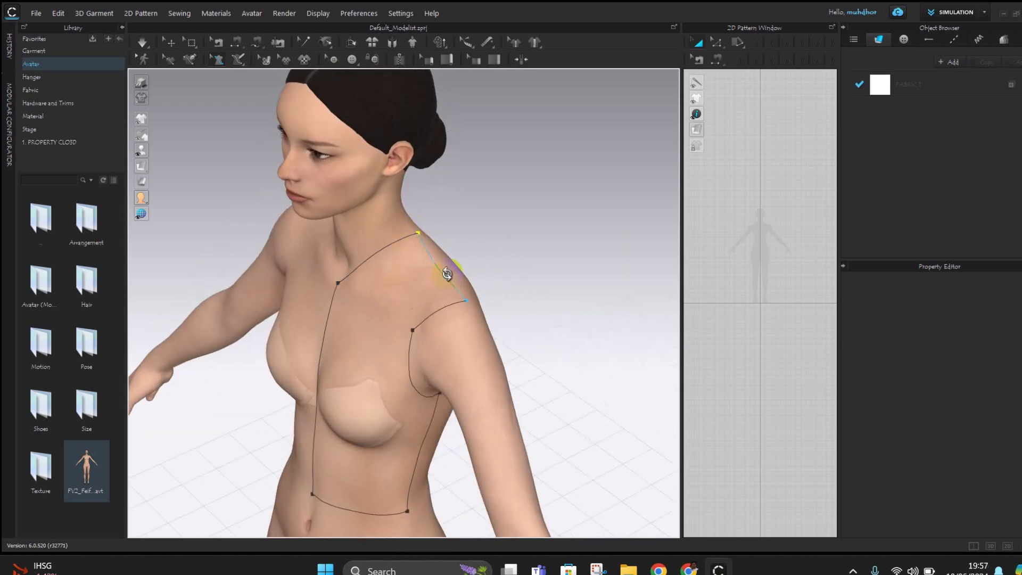
# Apply Flattening as Straight Line to the shoulder line and the centre-front line
pyautogui.rightClick(448, 273)
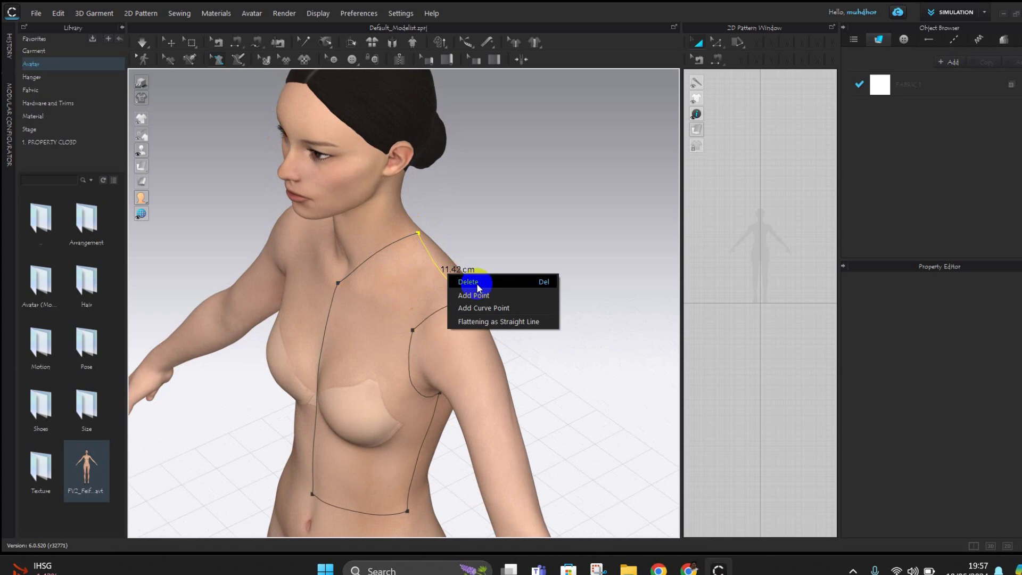
pyautogui.click(491, 322)
pyautogui.moveTo(434, 309); pyautogui.dragTo(381, 320, button='right')
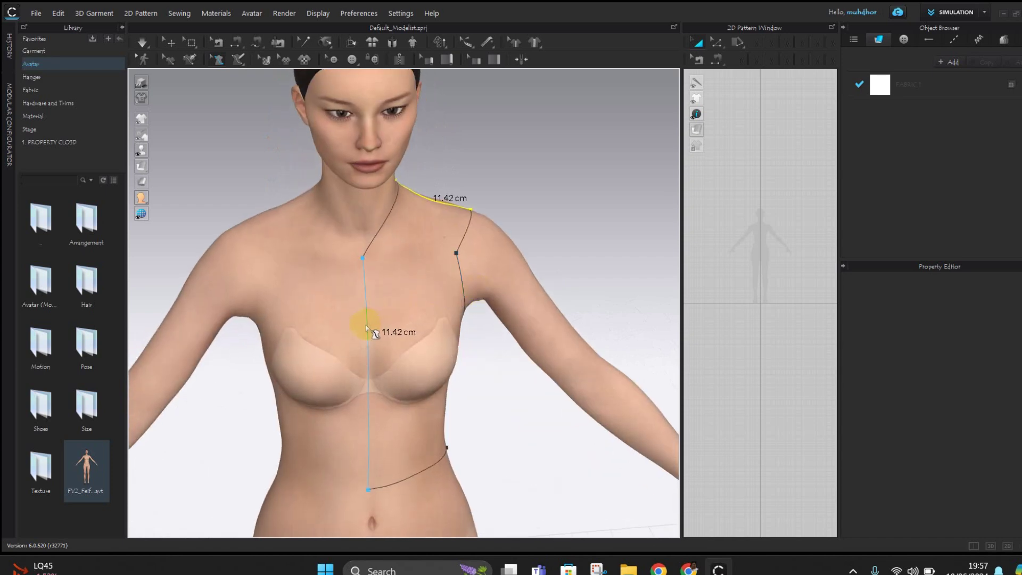
pyautogui.rightClick(366, 325)
pyautogui.click(411, 376)
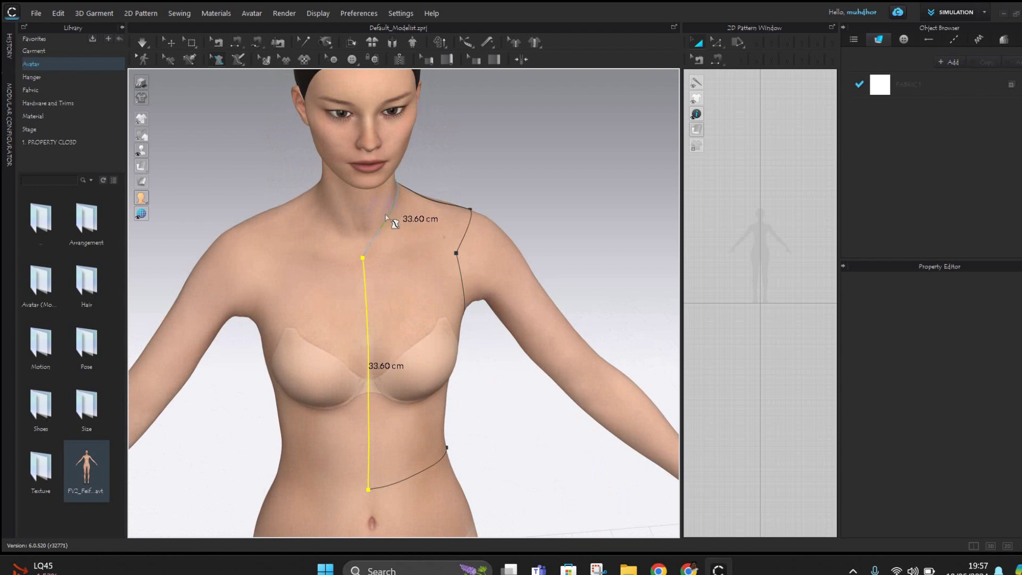
# Raise the centre-front neck point slightly and add a curve point to round the front neckline
pyautogui.click(376, 263)
pyautogui.moveTo(372, 266); pyautogui.dragTo(381, 246)
pyautogui.click(410, 220)
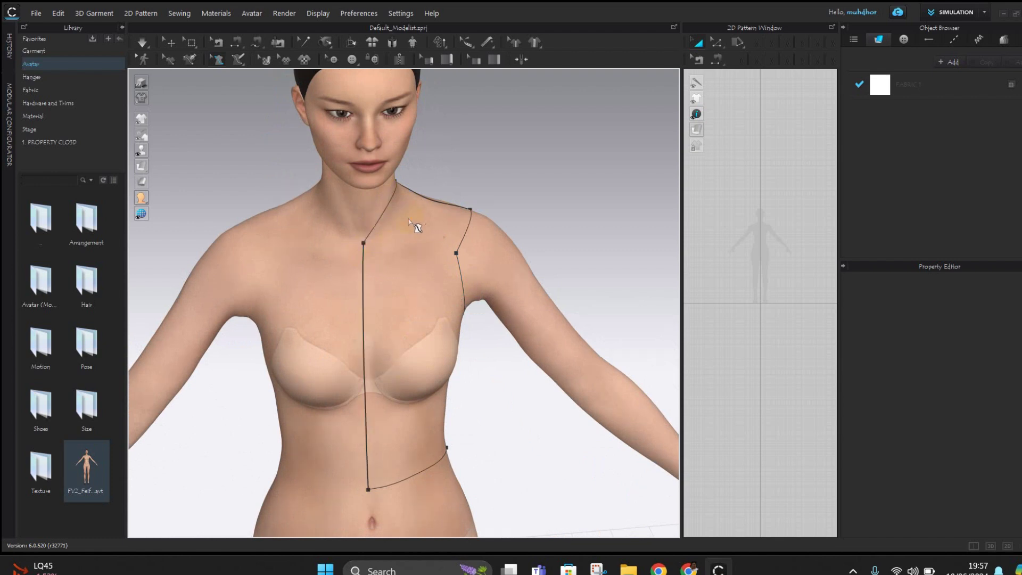
pyautogui.rightClick(388, 208)
pyautogui.click(405, 235)
pyautogui.click(473, 255)
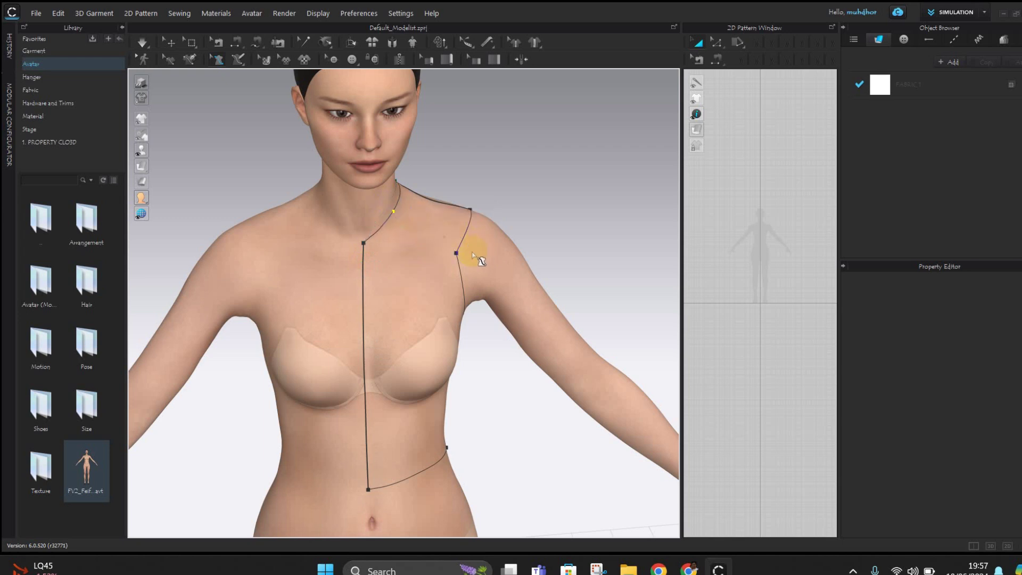
# Add a curve point to the lower front armhole and adjust the armhole points into a smooth curve
pyautogui.rightClick(462, 291)
pyautogui.click(479, 324)
pyautogui.moveTo(440, 296); pyautogui.dragTo(371, 266, button='right')
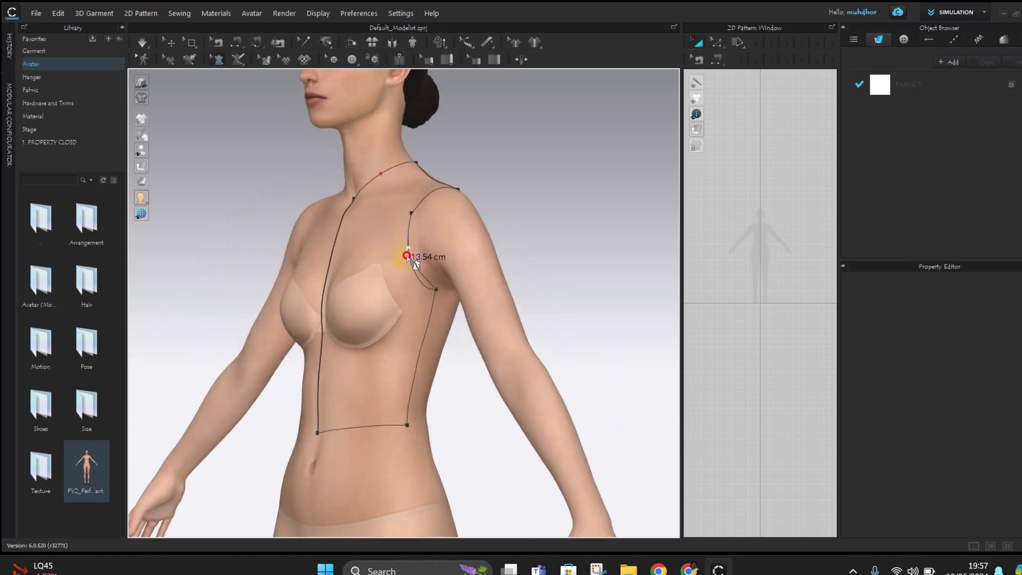
pyautogui.moveTo(405, 257); pyautogui.dragTo(410, 260)
pyautogui.click(416, 226)
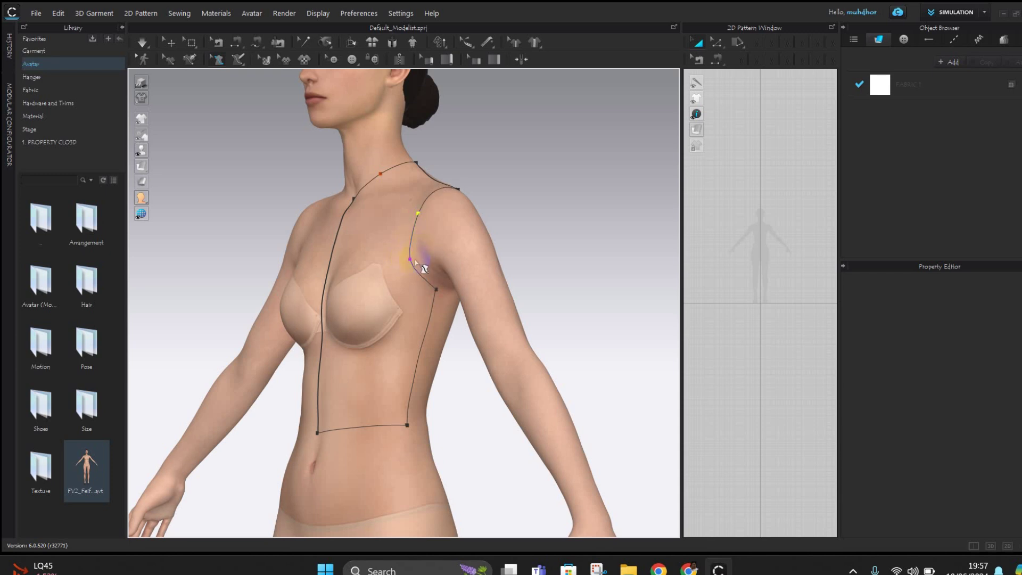
pyautogui.moveTo(412, 261); pyautogui.dragTo(441, 280)
pyautogui.click(436, 290)
# Add a curve point to the front waistline
pyautogui.moveTo(406, 288); pyautogui.dragTo(453, 295, button='right')
pyautogui.click(394, 424)
pyautogui.rightClick(395, 423)
pyautogui.click(423, 455)
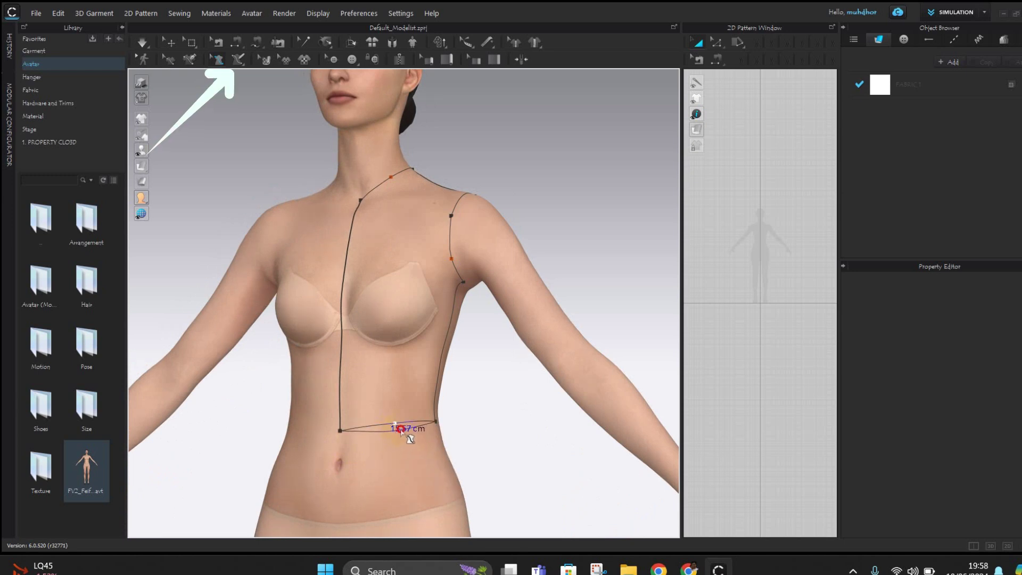
# Using 3D Pen (Avatar), draw the back armhole from the shoulder tip around to the underarm point
pyautogui.moveTo(494, 426); pyautogui.dragTo(298, 410, button='right')
pyautogui.click(238, 59)
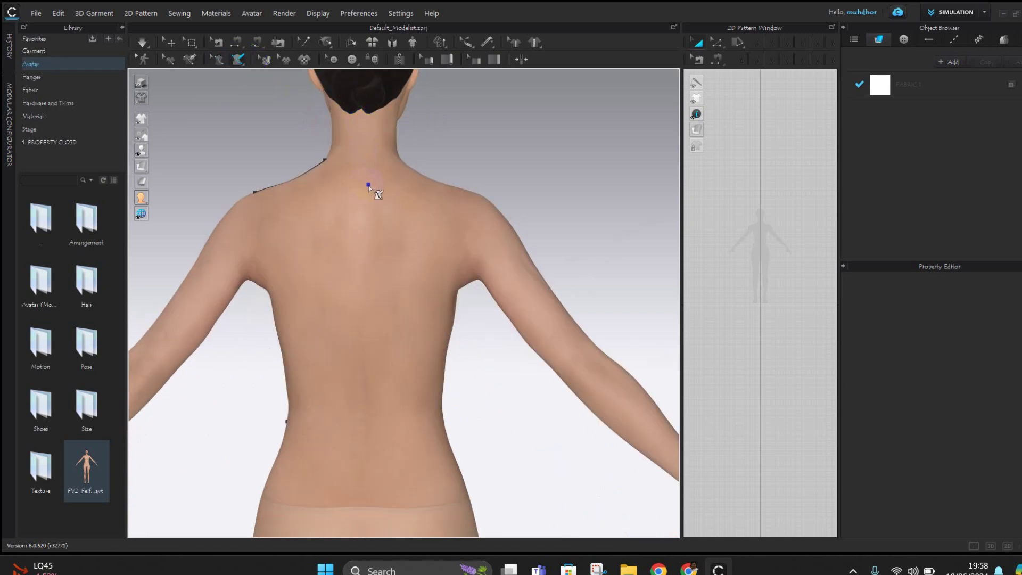
pyautogui.moveTo(370, 186); pyautogui.dragTo(222, 120, button='right')
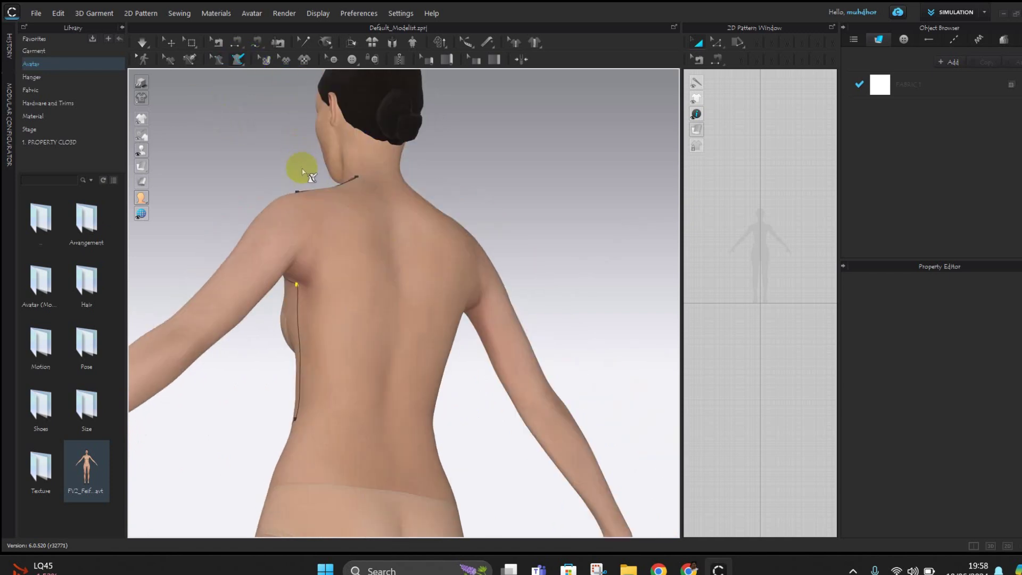
pyautogui.moveTo(299, 193)
pyautogui.mouseDown(button='right')
pyautogui.moveTo(317, 235)
pyautogui.moveTo(324, 230)
pyautogui.moveTo(304, 234)
pyautogui.moveTo(314, 256)
pyautogui.mouseUp(button='right')
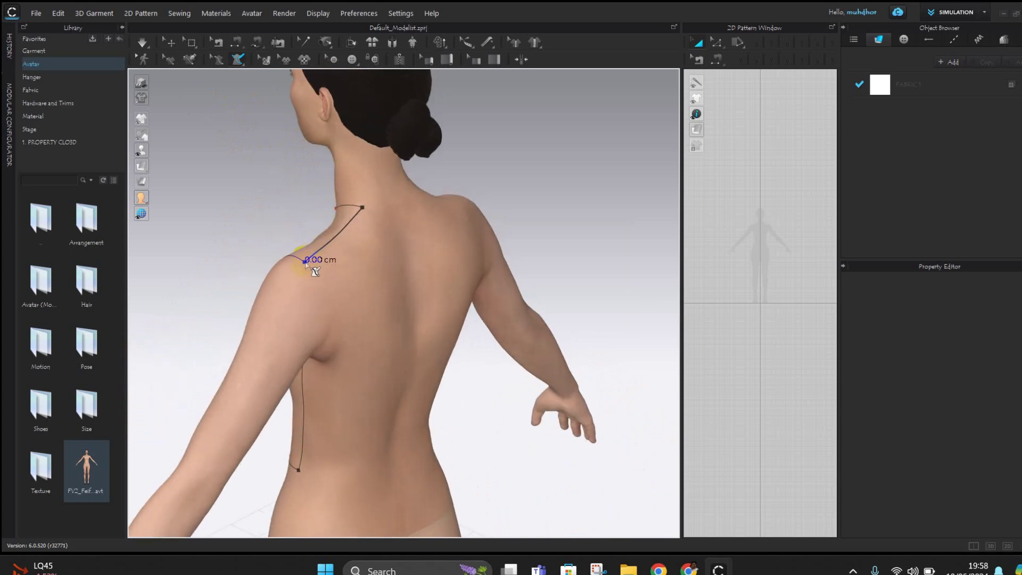
pyautogui.moveTo(339, 298); pyautogui.dragTo(324, 246, button='right')
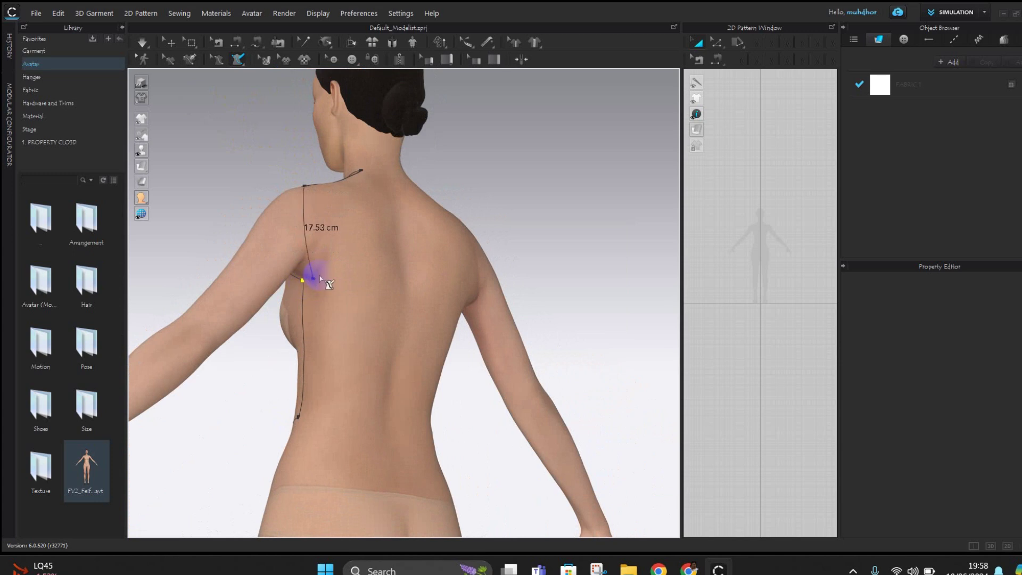
# Draw the back waistline about 15.4 cm, the centre-back line about 35.4 cm and the back neckline about 7.2 cm to the shoulder
pyautogui.moveTo(391, 274); pyautogui.dragTo(307, 447, button='right')
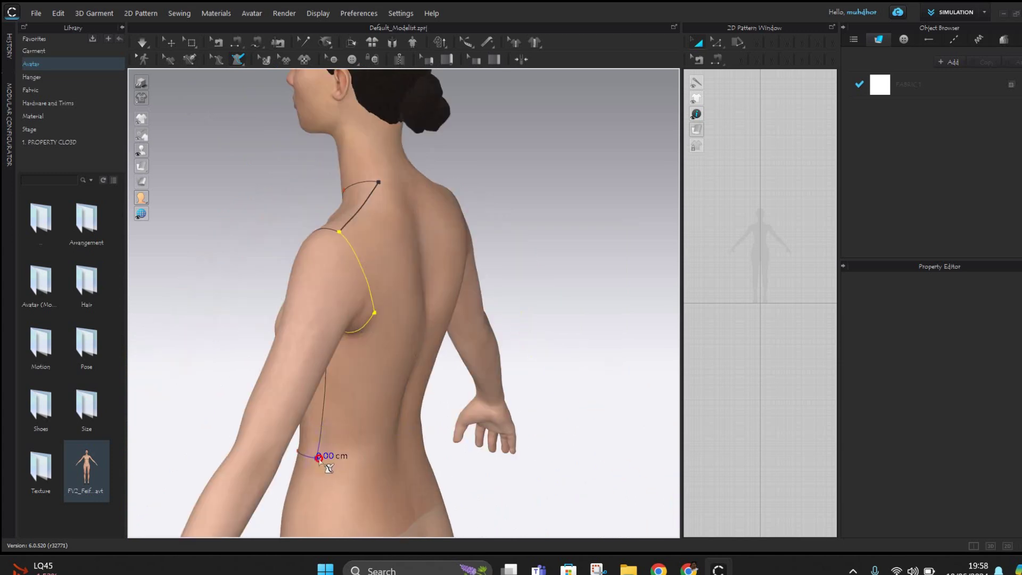
pyautogui.moveTo(399, 445); pyautogui.dragTo(365, 440, button='right')
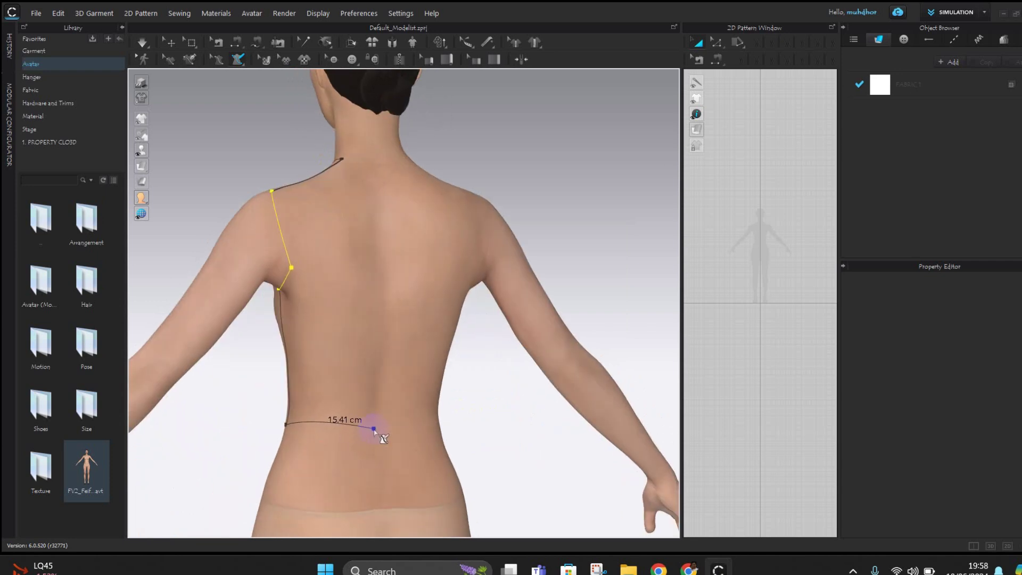
pyautogui.click(373, 429)
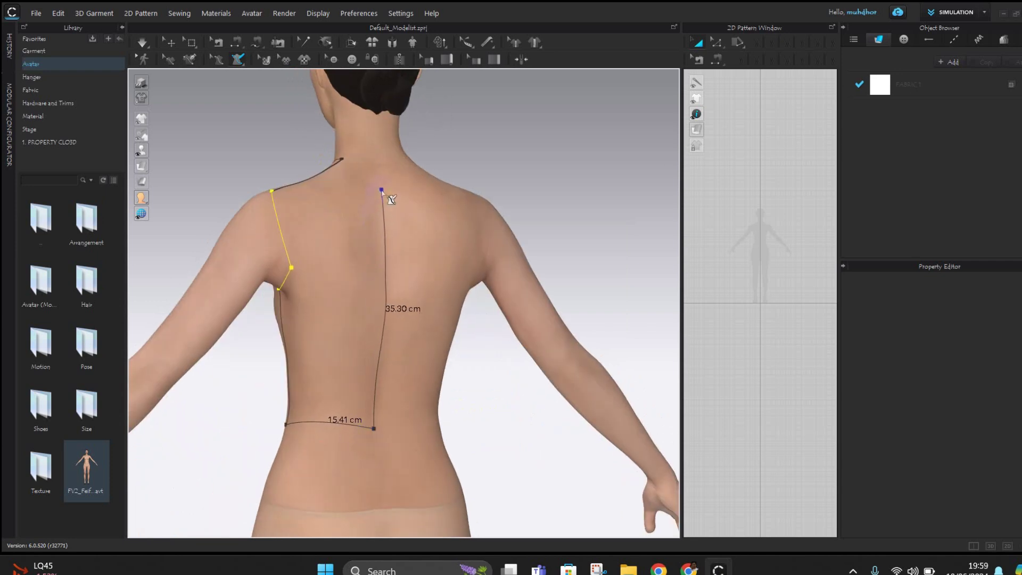
pyautogui.moveTo(383, 197); pyautogui.dragTo(360, 187, button='right')
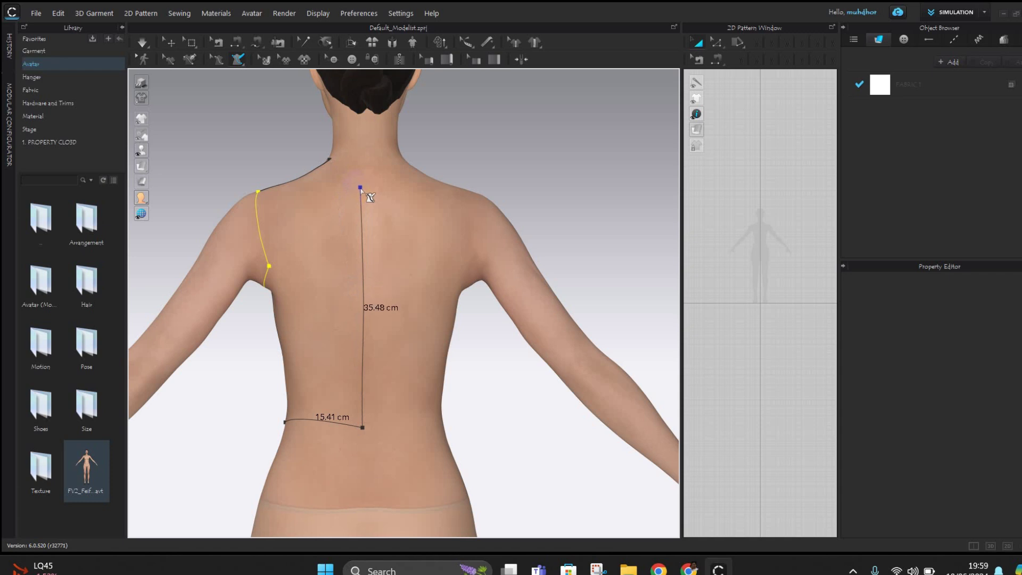
pyautogui.moveTo(344, 169); pyautogui.dragTo(362, 234, button='right')
pyautogui.click(355, 250)
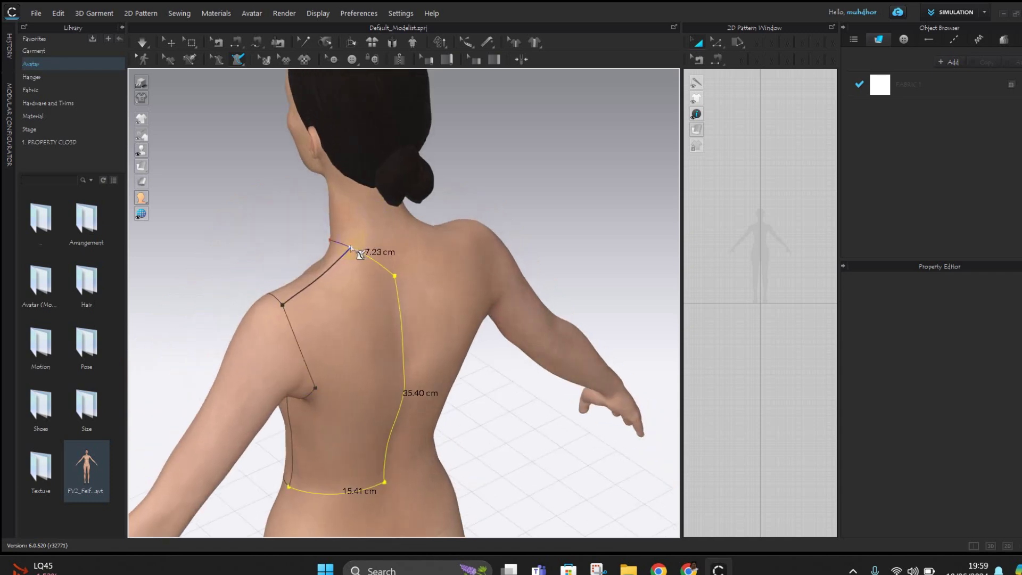
# Edit the back outline by raising the centre-back neck point slightly
pyautogui.click(215, 60)
pyautogui.moveTo(445, 235); pyautogui.dragTo(347, 227, button='right')
pyautogui.click(366, 237)
pyautogui.moveTo(325, 222); pyautogui.dragTo(331, 202)
pyautogui.moveTo(332, 202); pyautogui.dragTo(397, 269, button='right')
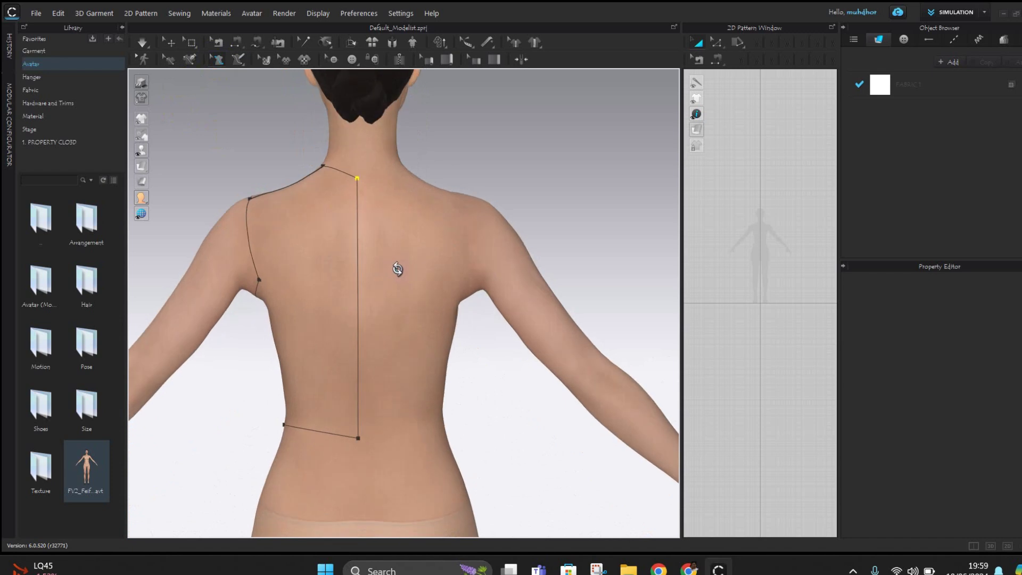
# Add a curve point to the back waistline and adjust its curve slightly
pyautogui.moveTo(390, 472); pyautogui.dragTo(387, 442, button='right')
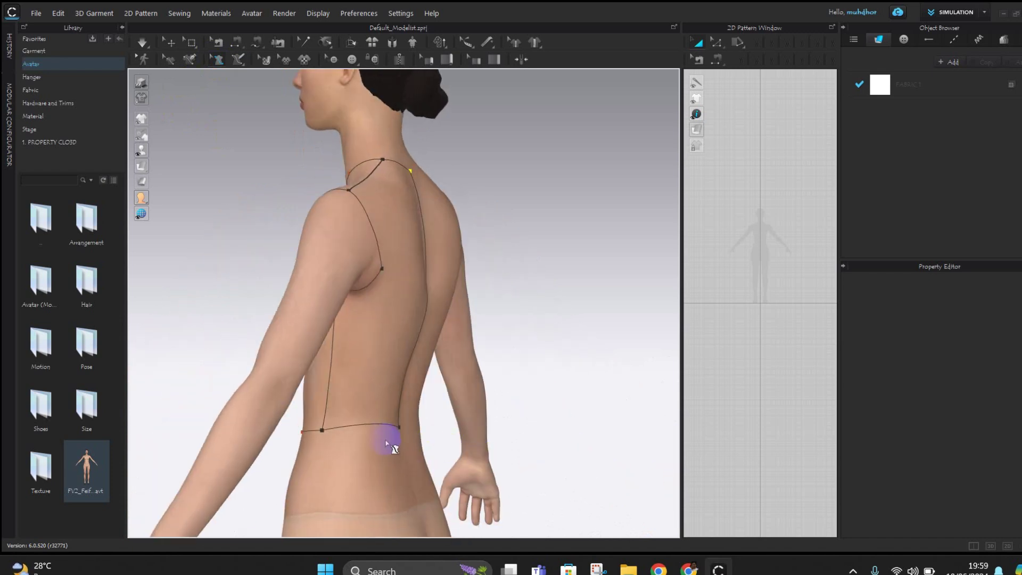
pyautogui.rightClick(381, 428)
pyautogui.click(394, 448)
pyautogui.click(381, 424)
pyautogui.moveTo(381, 424)
pyautogui.mouseDown()
pyautogui.moveTo(386, 405)
pyautogui.moveTo(380, 420)
pyautogui.mouseUp()
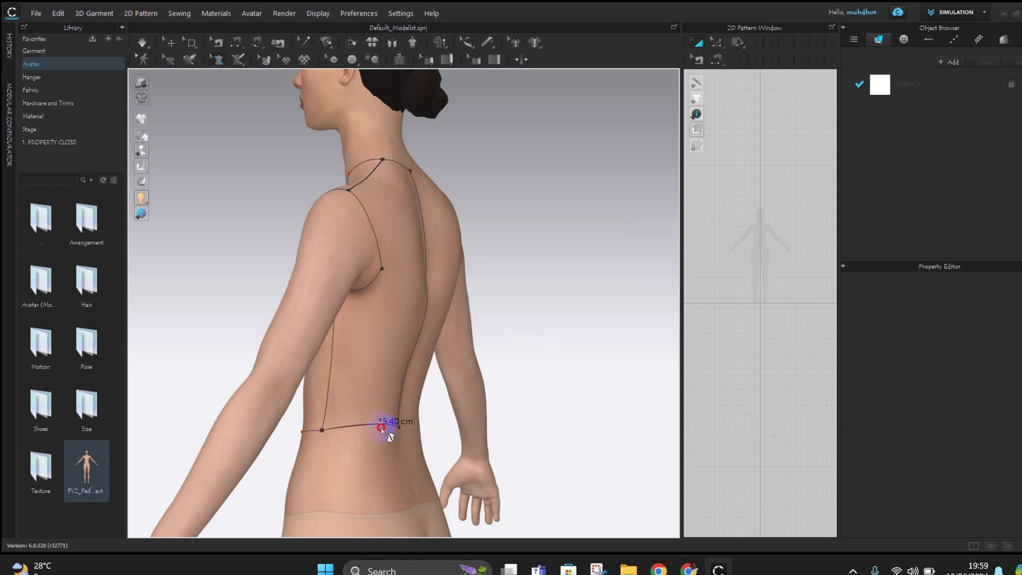
pyautogui.moveTo(418, 429); pyautogui.dragTo(367, 269, button='right')
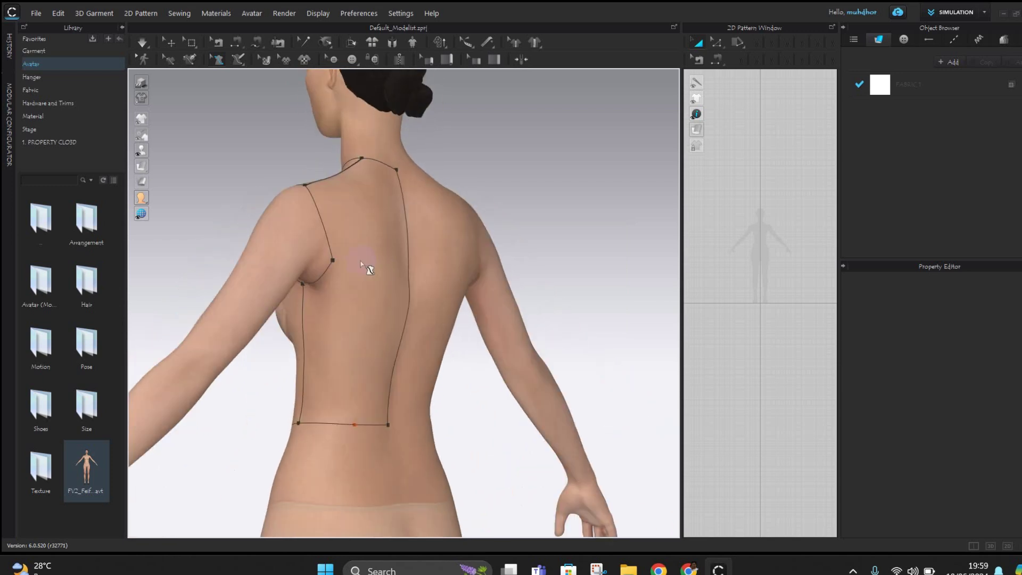
# Add a curve point to the lower back armhole and adjust it to shape the curve toward the underarm
pyautogui.rightClick(318, 281)
pyautogui.click(338, 311)
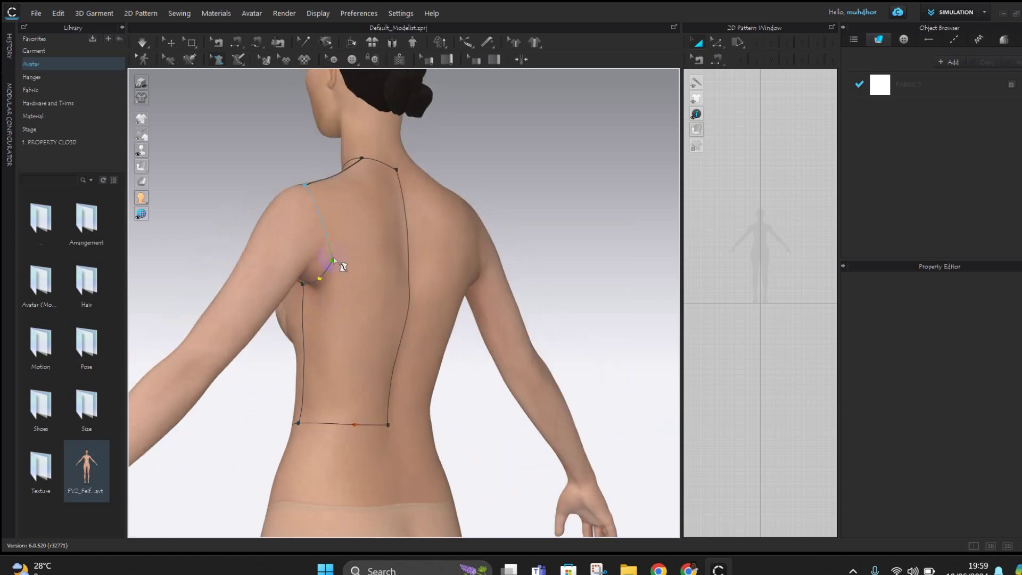
pyautogui.moveTo(332, 258)
pyautogui.mouseDown()
pyautogui.moveTo(347, 268)
pyautogui.moveTo(322, 269)
pyautogui.mouseUp()
# Add two curve points to the front armhole to shape its curve, and slightly adjust the front neckline's curve point
pyautogui.moveTo(332, 273); pyautogui.dragTo(436, 259, button='right')
pyautogui.rightClick(425, 230)
pyautogui.click(434, 235)
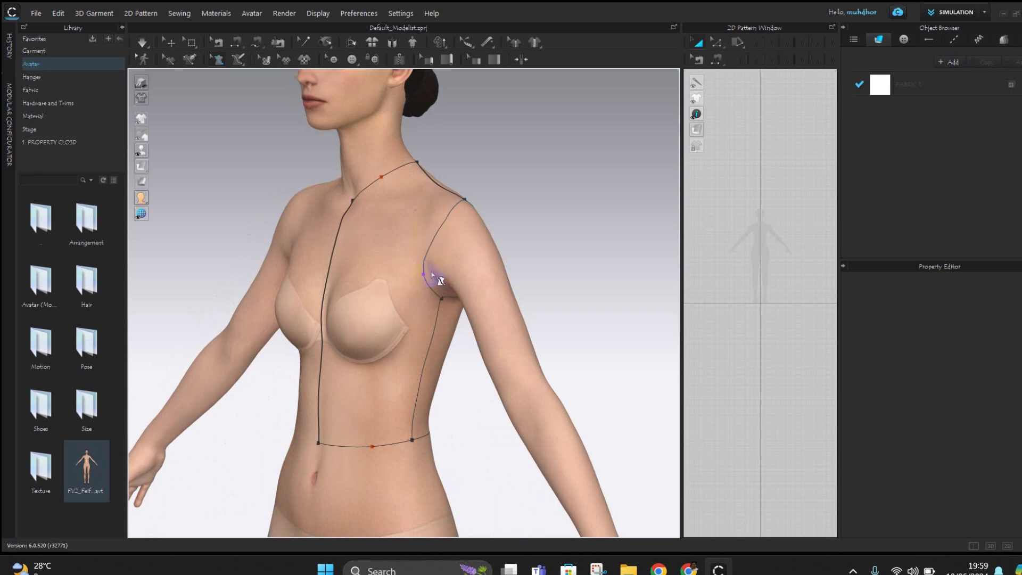
pyautogui.rightClick(440, 231)
pyautogui.click(468, 265)
pyautogui.click(436, 229)
pyautogui.moveTo(455, 241); pyautogui.dragTo(479, 318, button='right')
pyautogui.click(469, 328)
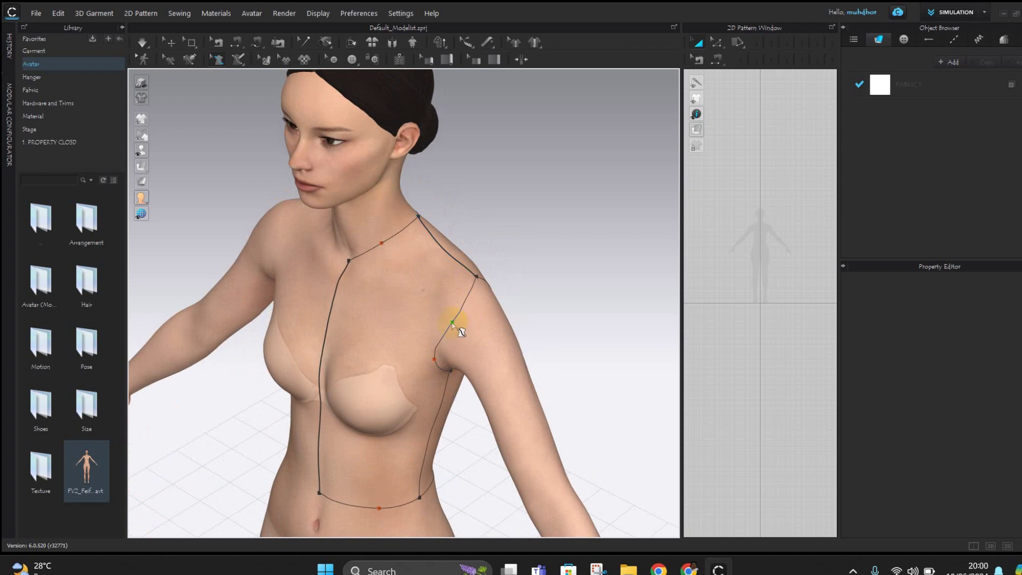
pyautogui.moveTo(447, 321); pyautogui.dragTo(444, 320)
pyautogui.moveTo(382, 243); pyautogui.dragTo(385, 249)
# Apply Flattening as Straight Line to the centre-front and centre-back lines
pyautogui.moveTo(490, 276); pyautogui.dragTo(544, 254, button='right')
pyautogui.rightClick(369, 306)
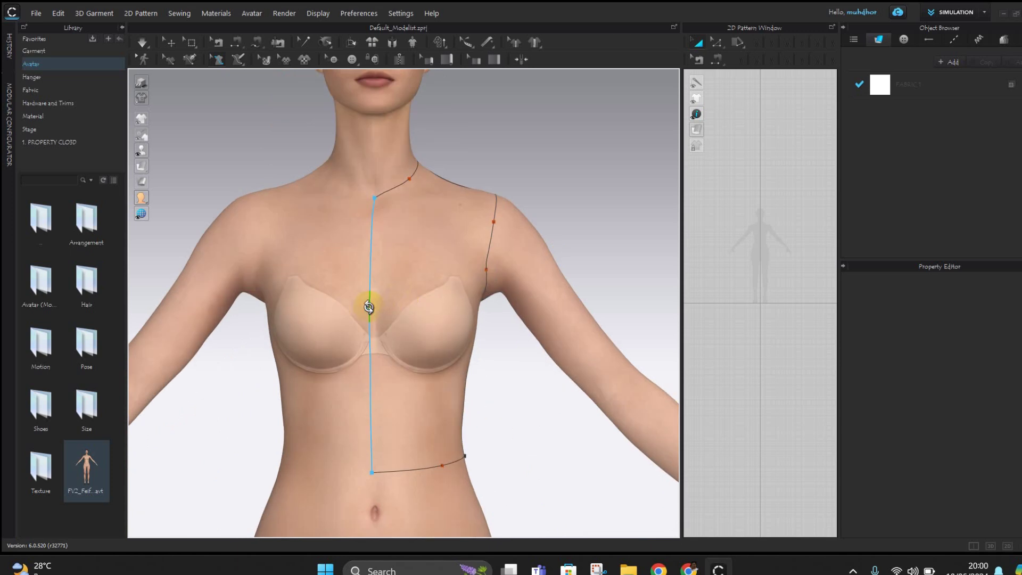
pyautogui.click(407, 341)
pyautogui.moveTo(437, 363); pyautogui.dragTo(250, 358, button='right')
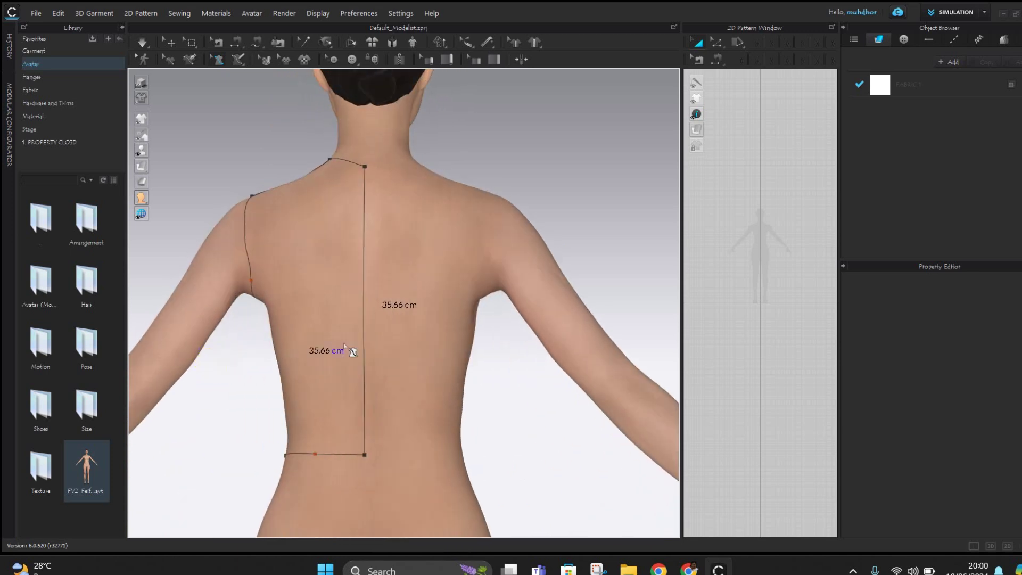
pyautogui.rightClick(364, 352)
pyautogui.click(381, 403)
# Apply Flattening as Straight Line to the side seam and once more to the centre-back line
pyautogui.moveTo(321, 379); pyautogui.dragTo(364, 379, button='right')
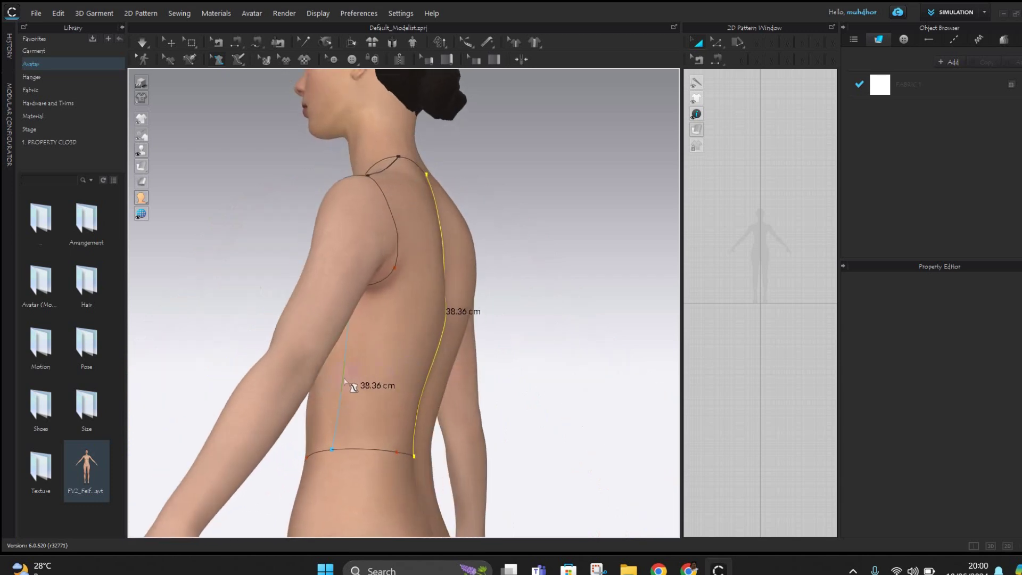
pyautogui.rightClick(344, 380)
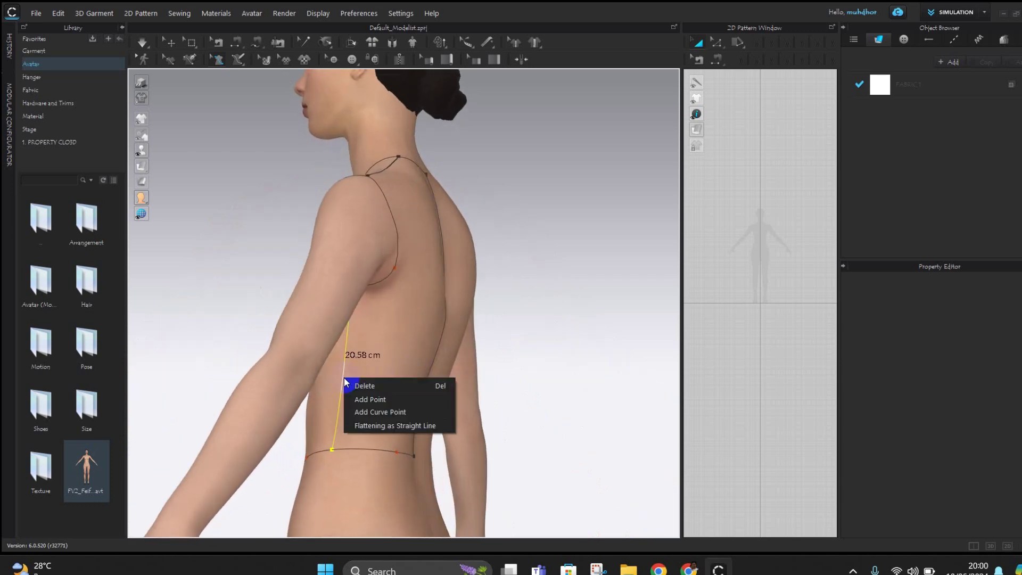
pyautogui.click(372, 425)
pyautogui.moveTo(366, 411); pyautogui.dragTo(398, 377, button='right')
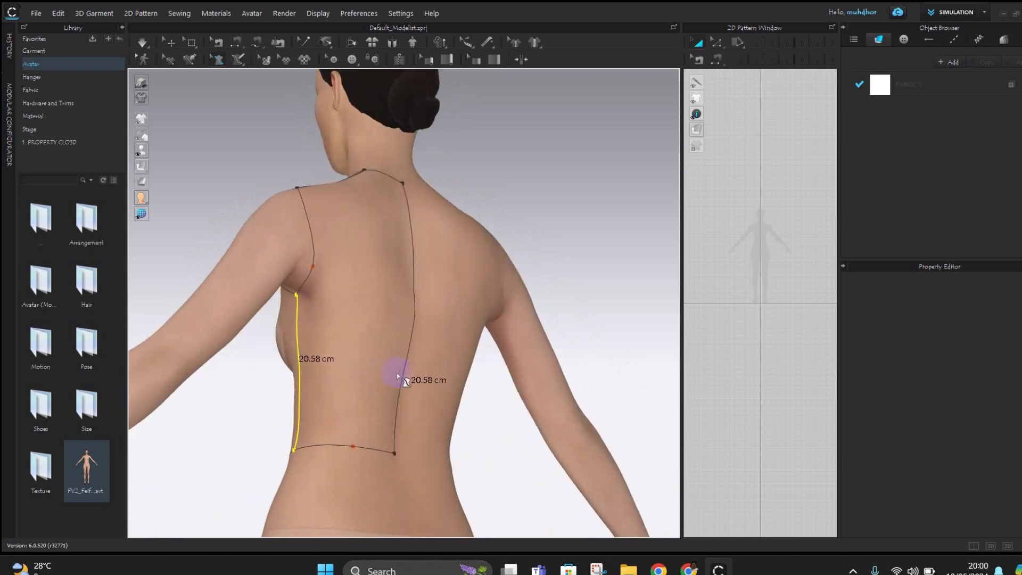
pyautogui.rightClick(400, 377)
pyautogui.click(422, 426)
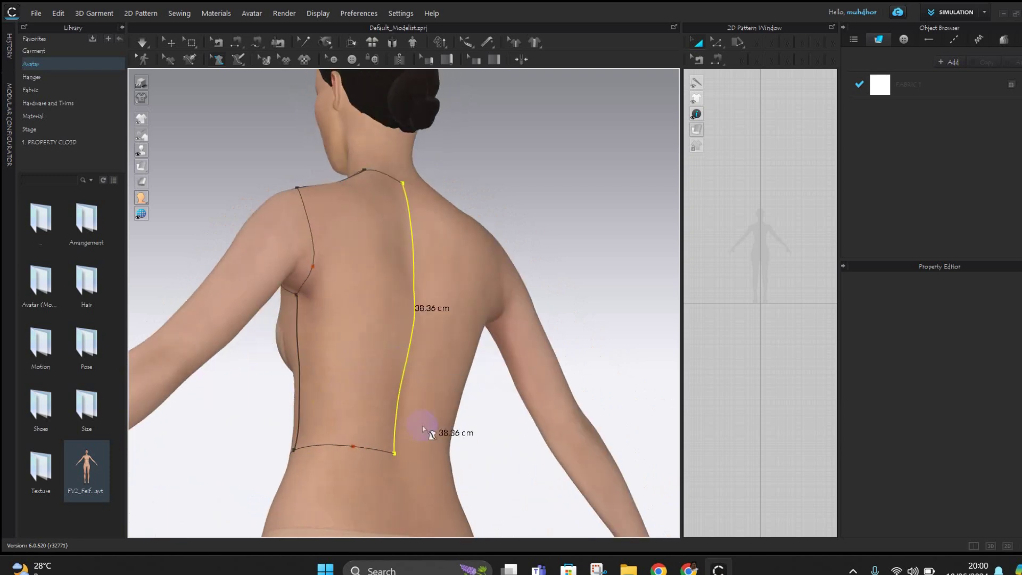
pyautogui.moveTo(366, 410); pyautogui.dragTo(433, 410, button='right')
pyautogui.rightClick(423, 405)
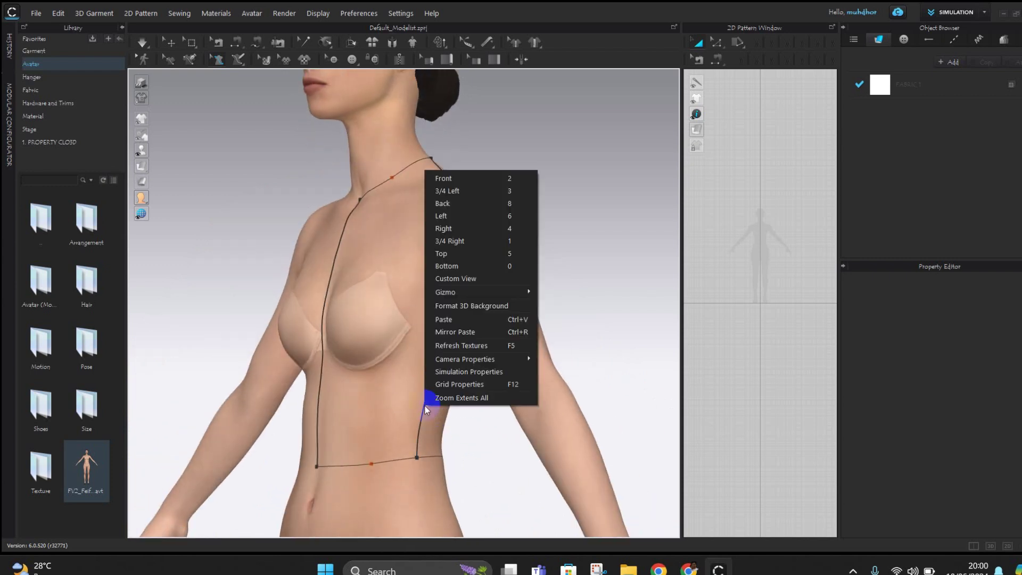
pyautogui.rightClick(425, 417)
# Using 3D Pen (Avatar), draw a front princess line about 26.9 cm long from the waistline to the lower armhole curve point
pyautogui.moveTo(382, 388); pyautogui.dragTo(429, 372, button='right')
pyautogui.rightClick(394, 409)
pyautogui.click(410, 336)
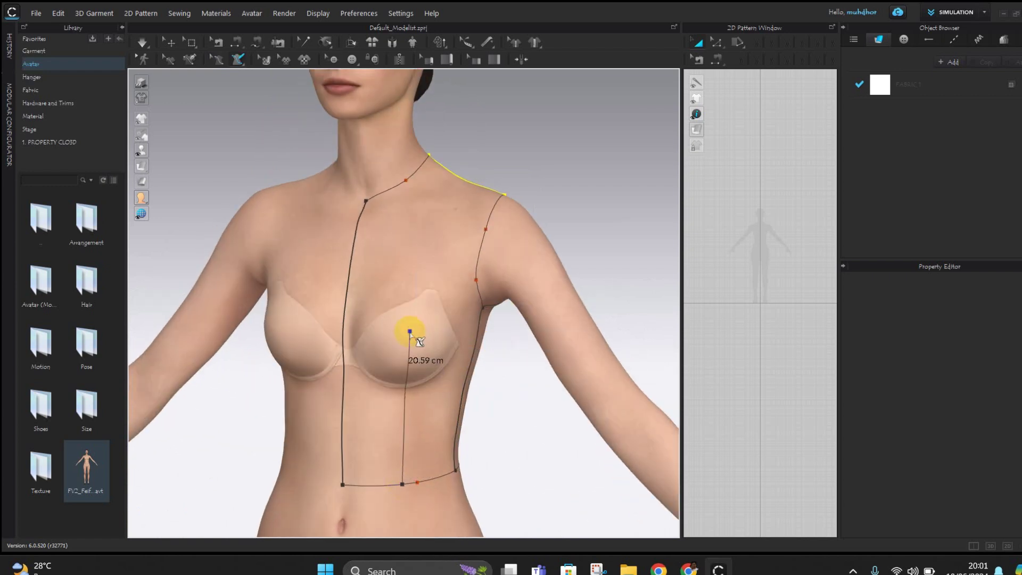
pyautogui.moveTo(411, 337); pyautogui.dragTo(475, 282)
pyautogui.click(475, 282)
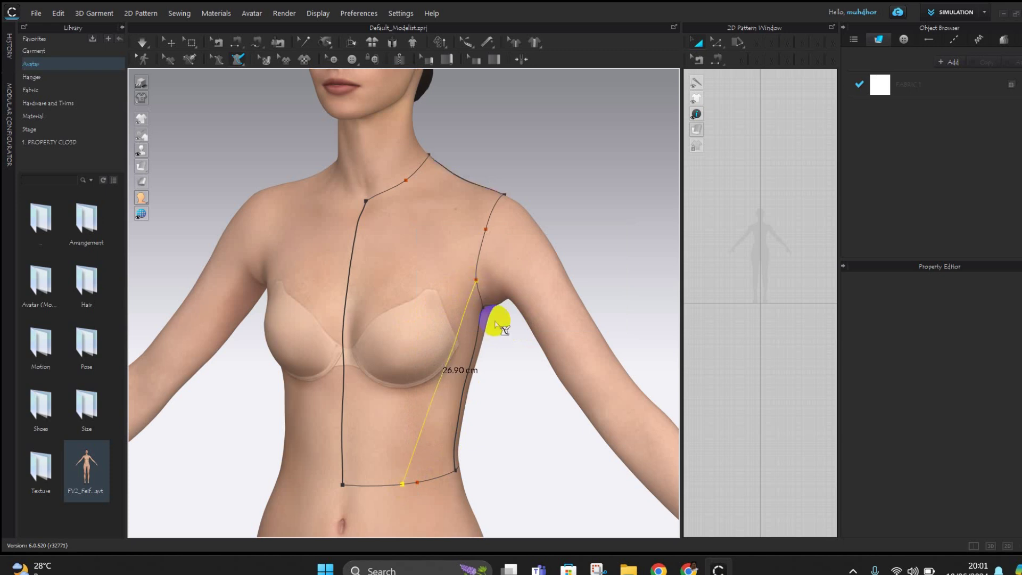
# Add a curve point to the front princess line and move it up and inward over the bust
pyautogui.click(218, 59)
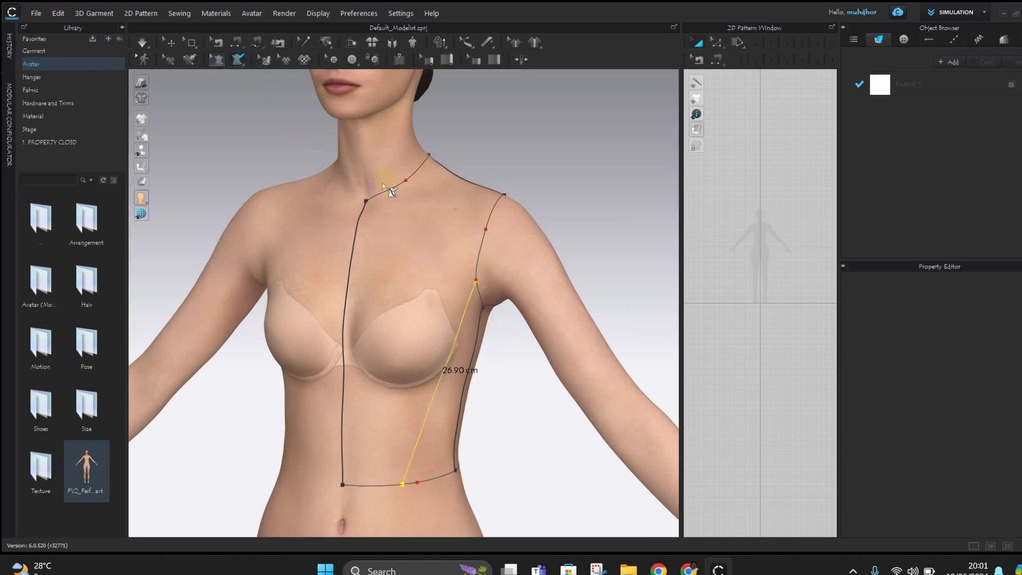
pyautogui.rightClick(442, 375)
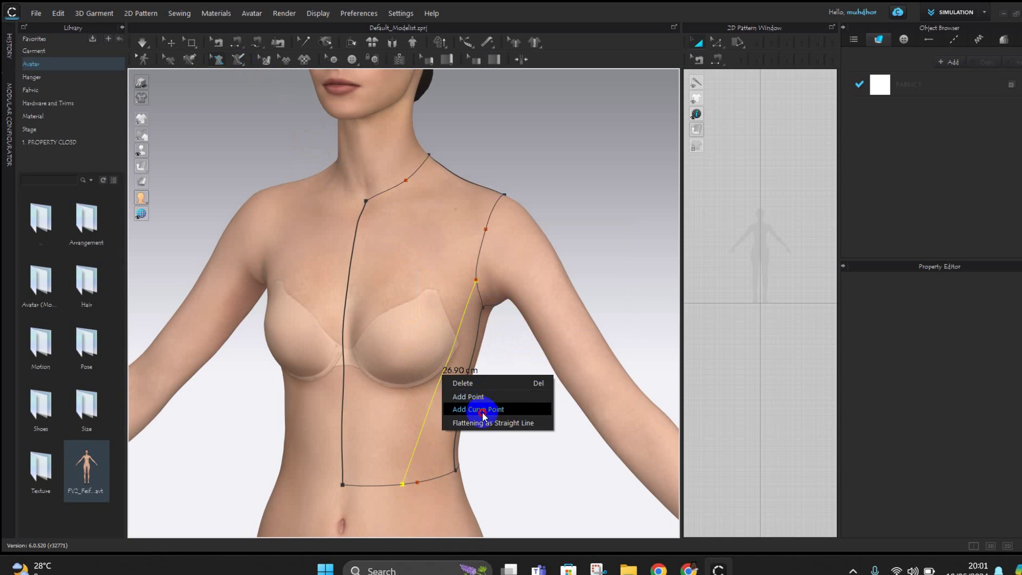
pyautogui.click(480, 405)
pyautogui.moveTo(442, 376); pyautogui.dragTo(425, 322)
# Add a second curve point to the front princess line just below the bust and reposition it to refine the curve
pyautogui.moveTo(415, 404); pyautogui.dragTo(395, 366, button='right')
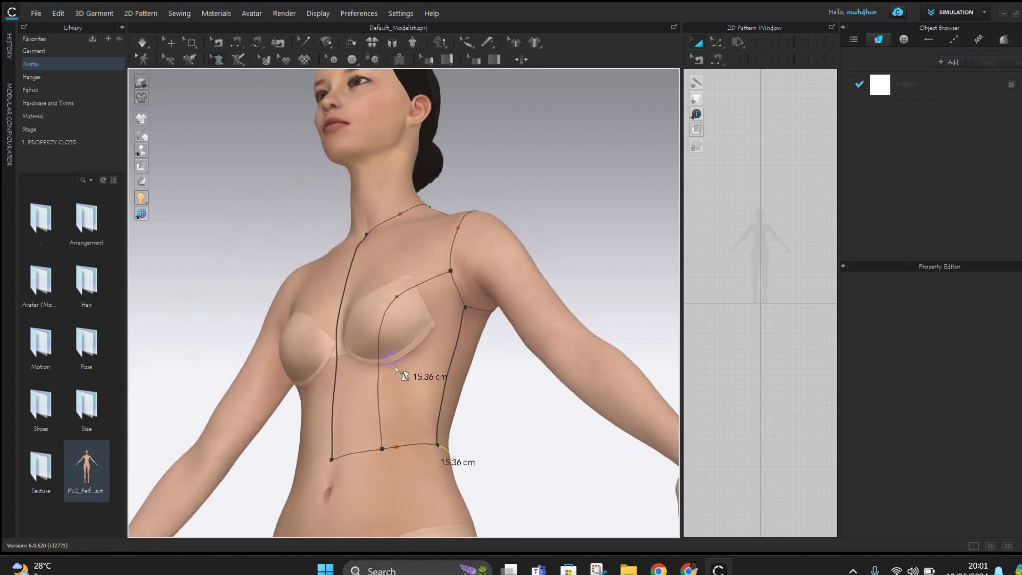
pyautogui.rightClick(378, 376)
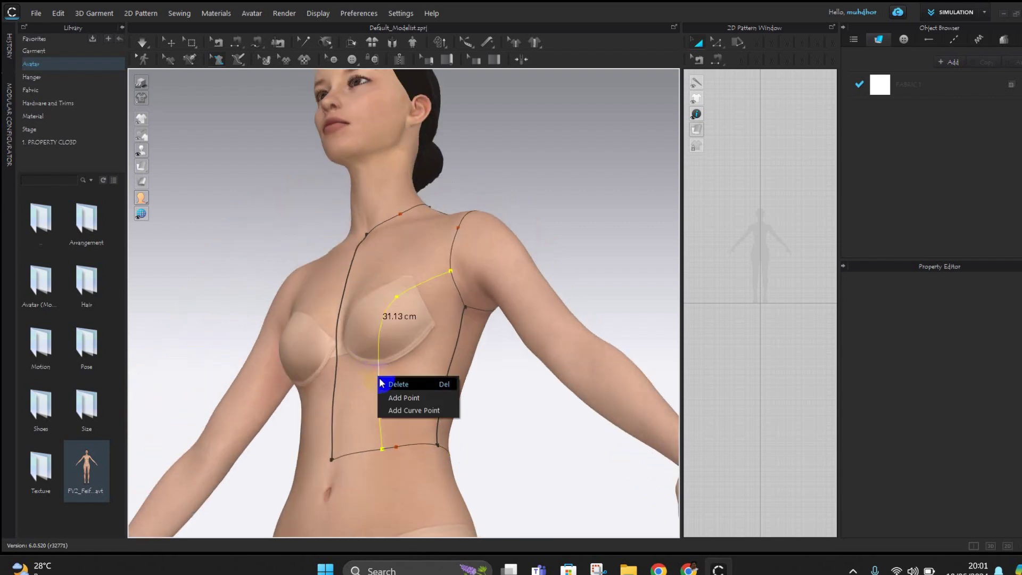
pyautogui.click(399, 410)
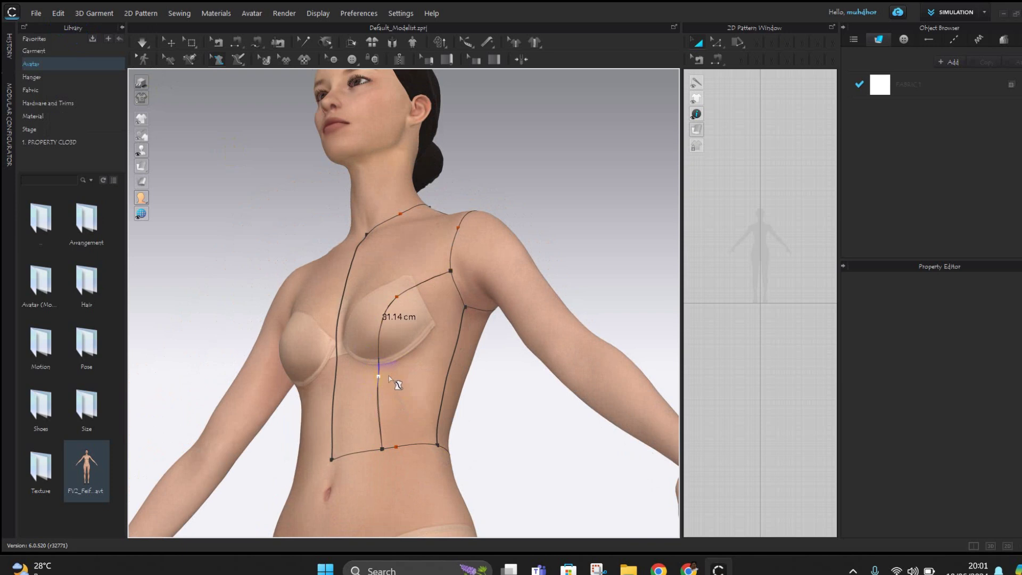
pyautogui.moveTo(388, 382); pyautogui.dragTo(447, 407, button='right')
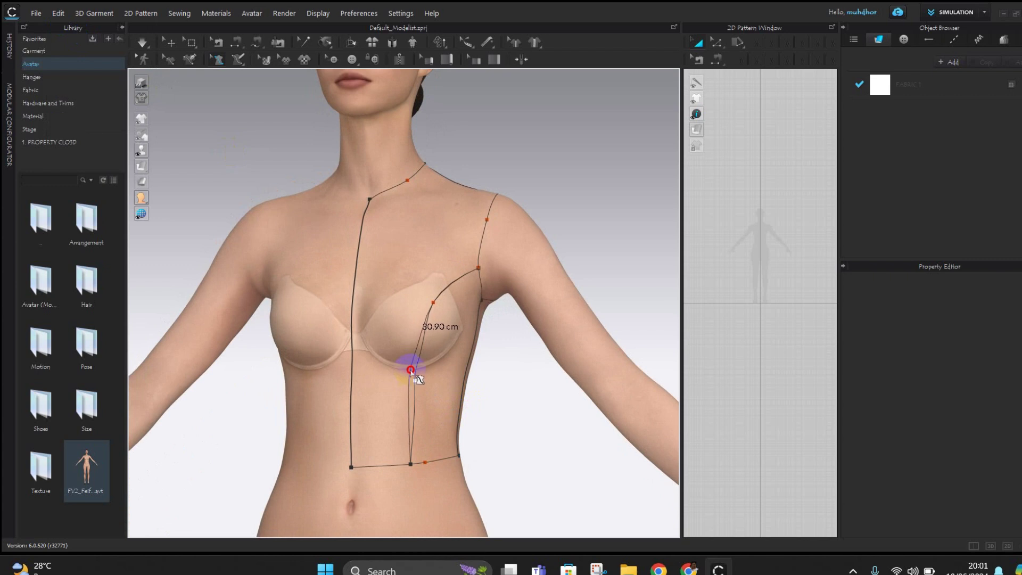
# Using 3D Pen (Avatar), draw a back princess line about 27.3 cm long between the back waistline and the armhole
pyautogui.moveTo(463, 373); pyautogui.dragTo(269, 359, button='right')
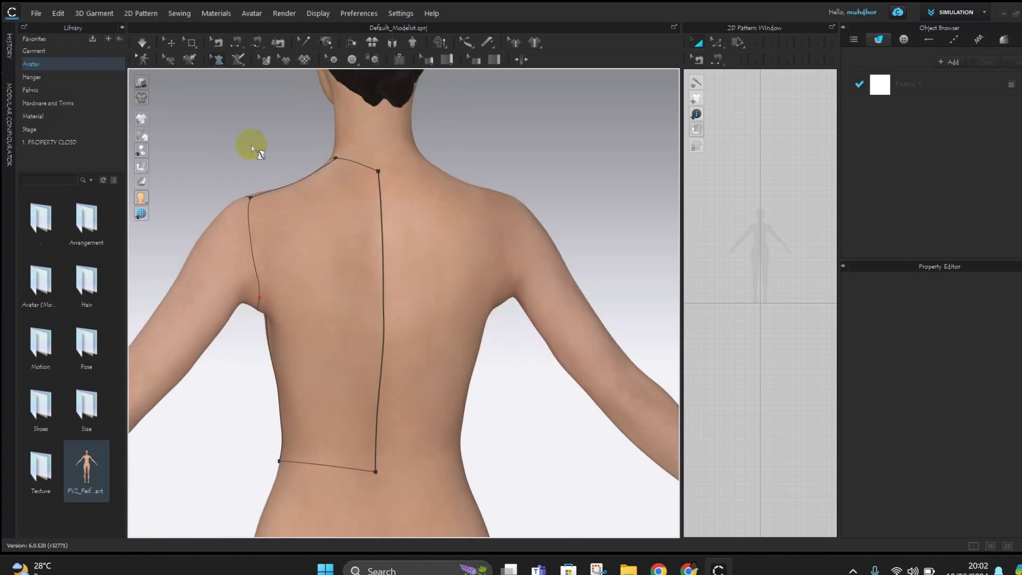
pyautogui.click(239, 60)
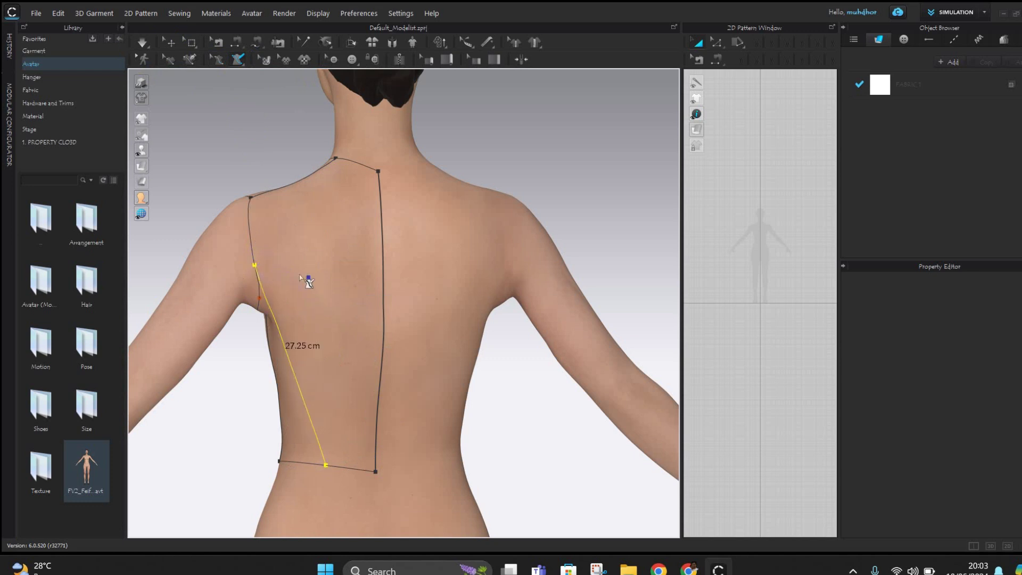
# Move the back princess line's armhole junction slightly inward and adjust the lower back armhole curve
pyautogui.click(220, 61)
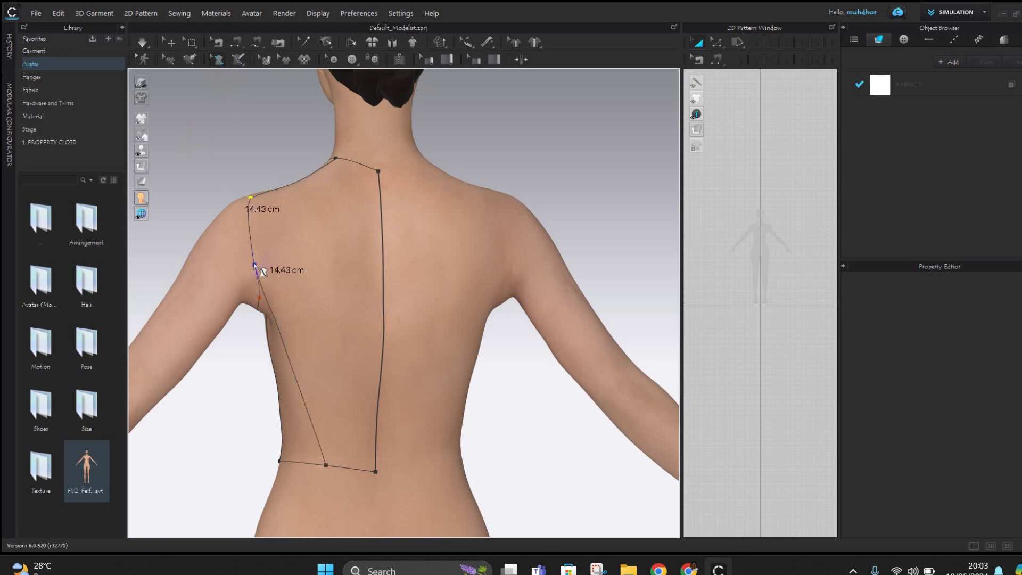
pyautogui.click(261, 264)
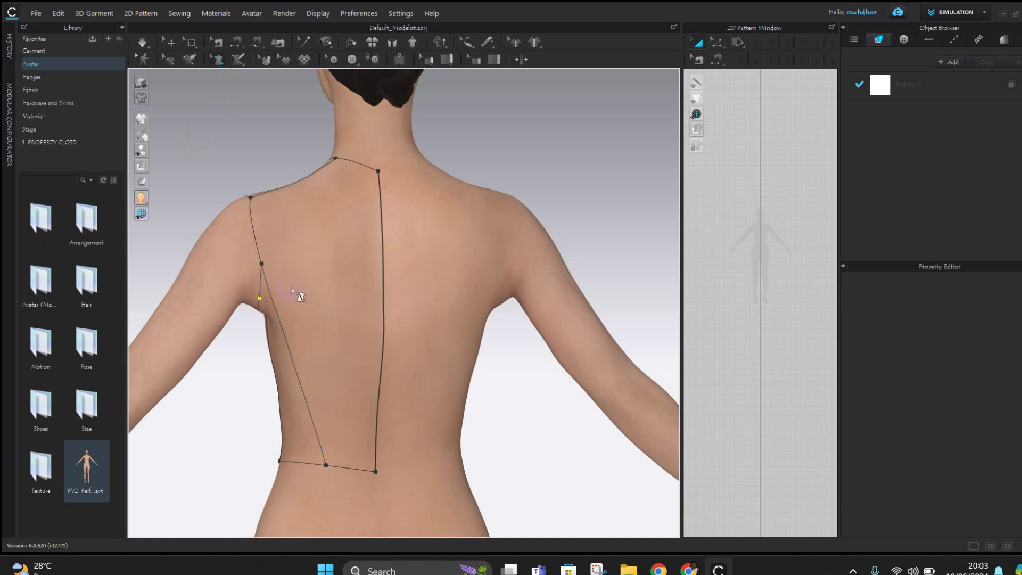
pyautogui.scroll(3, 291, 290)
pyautogui.moveTo(269, 298); pyautogui.dragTo(337, 307, button='right')
pyautogui.moveTo(305, 349); pyautogui.dragTo(299, 347)
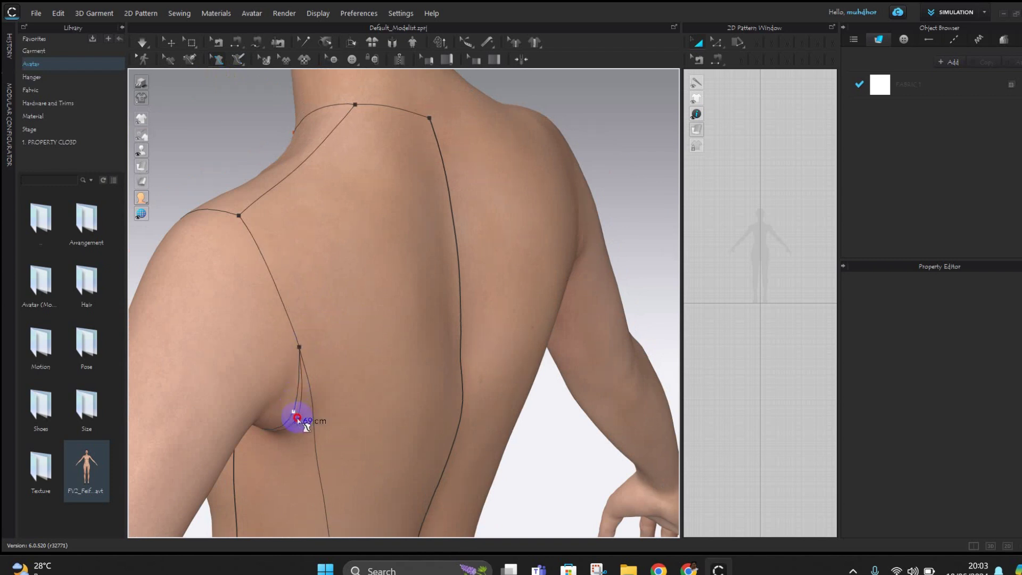
# Add two curve points to the back princess line and reposition them to form a smooth curve down to the waist
pyautogui.rightClick(315, 446)
pyautogui.click(337, 473)
pyautogui.click(321, 449)
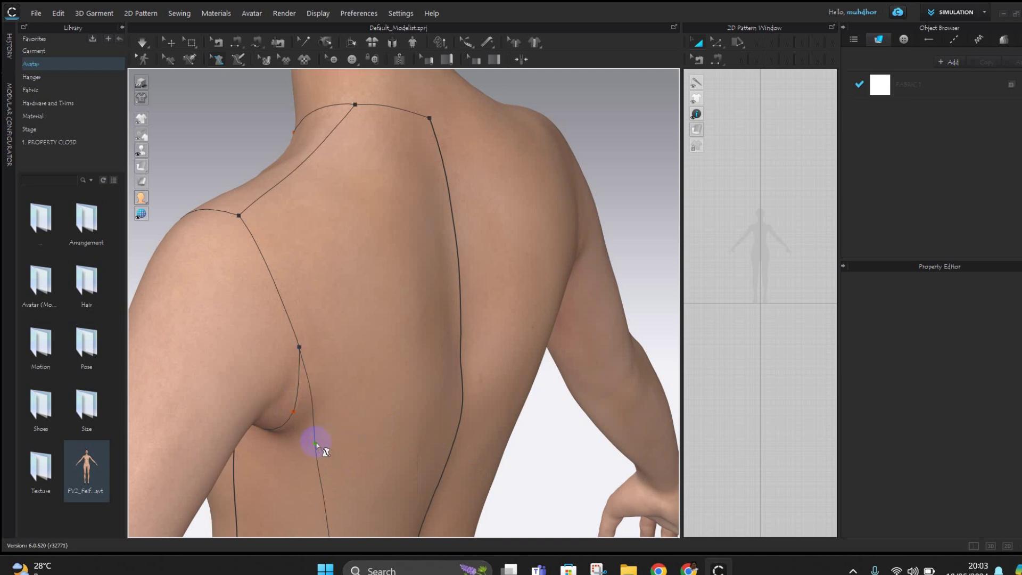
pyautogui.moveTo(369, 427); pyautogui.dragTo(311, 374, button='right')
pyautogui.rightClick(296, 369)
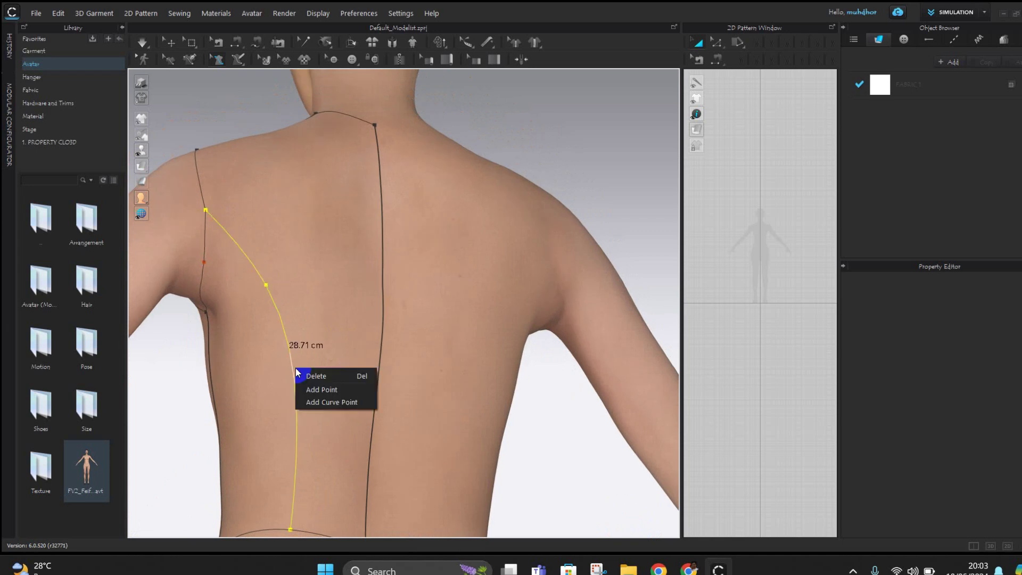
pyautogui.click(323, 403)
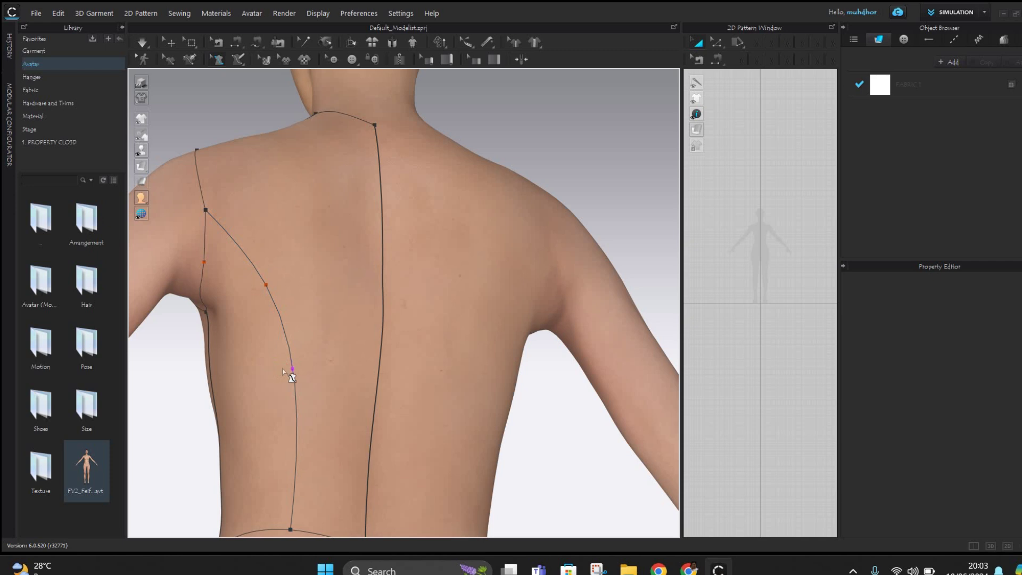
pyautogui.moveTo(292, 369); pyautogui.dragTo(280, 366)
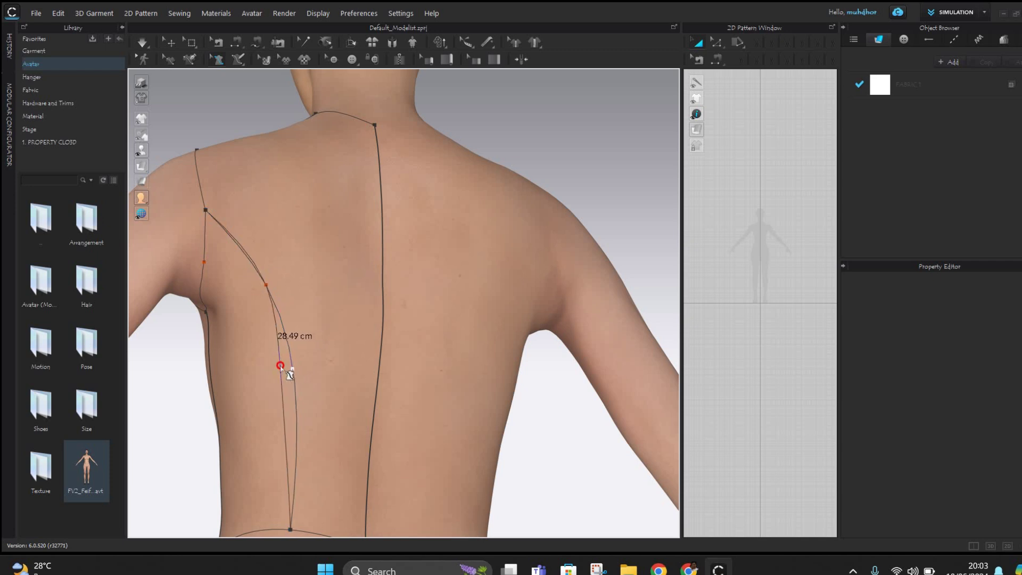
# Widen the 2D pattern window and flatten the back centre and back side panels into pattern pieces
pyautogui.moveTo(311, 429); pyautogui.dragTo(364, 445, button='right')
pyautogui.moveTo(364, 448); pyautogui.dragTo(356, 332, button='middle')
pyautogui.click(343, 415)
pyautogui.moveTo(343, 416); pyautogui.dragTo(222, 290, button='right')
pyautogui.moveTo(345, 303); pyautogui.dragTo(358, 302, button='right')
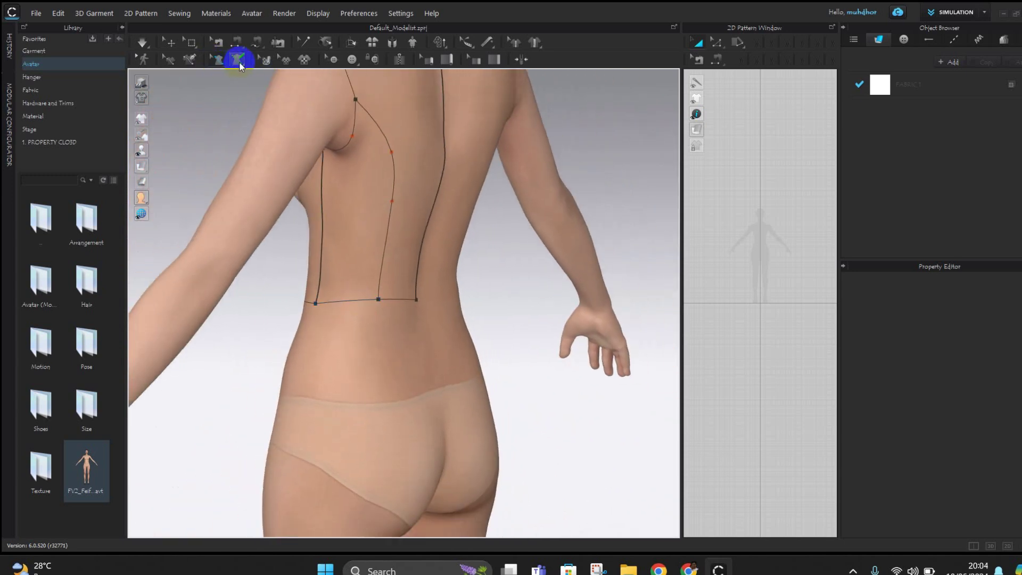
pyautogui.moveTo(241, 65); pyautogui.dragTo(249, 91)
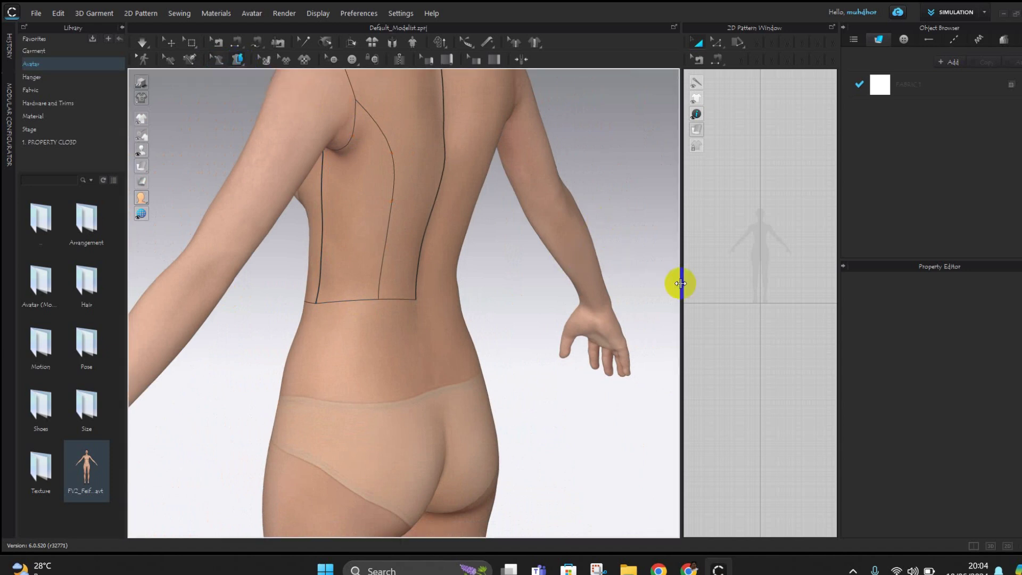
pyautogui.moveTo(682, 285); pyautogui.dragTo(556, 281)
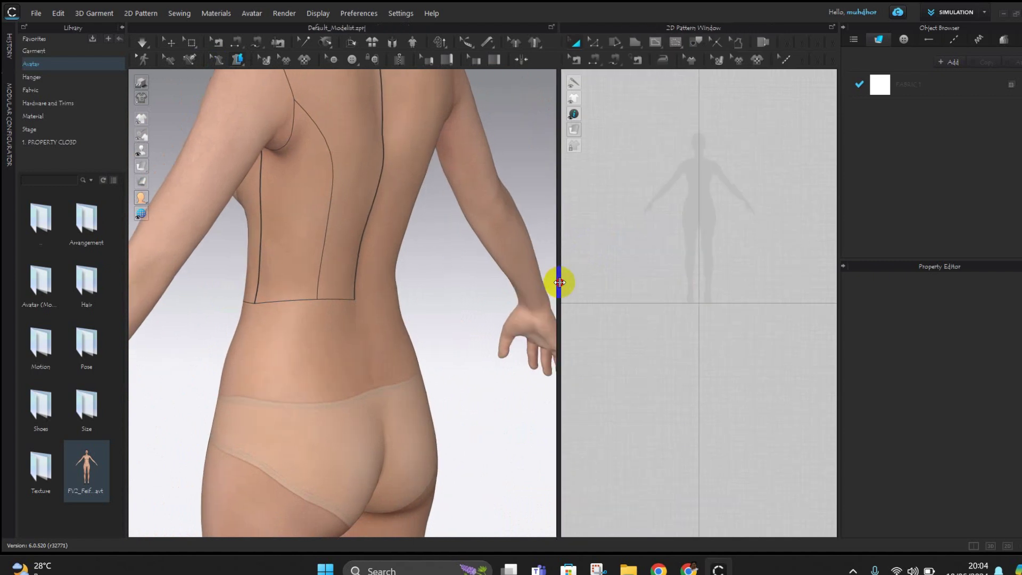
pyautogui.click(349, 181)
pyautogui.click(353, 181)
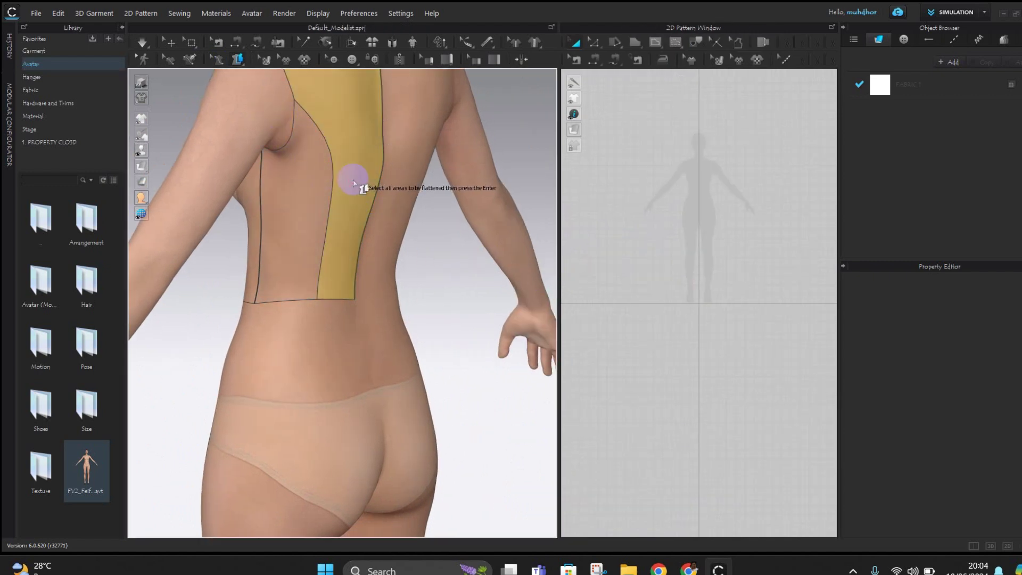
pyautogui.press('Return')
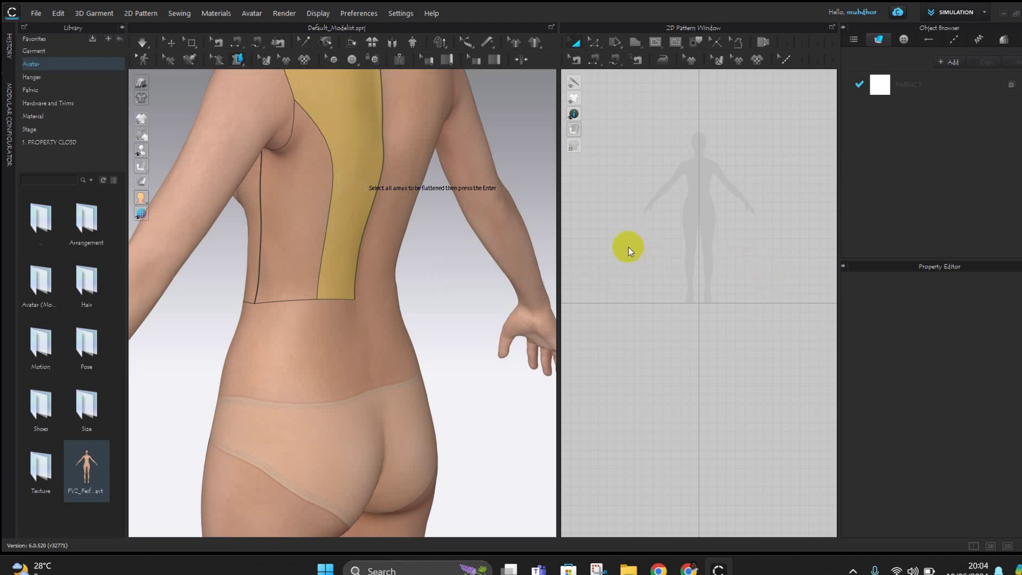
pyautogui.click(299, 206)
pyautogui.press('Return')
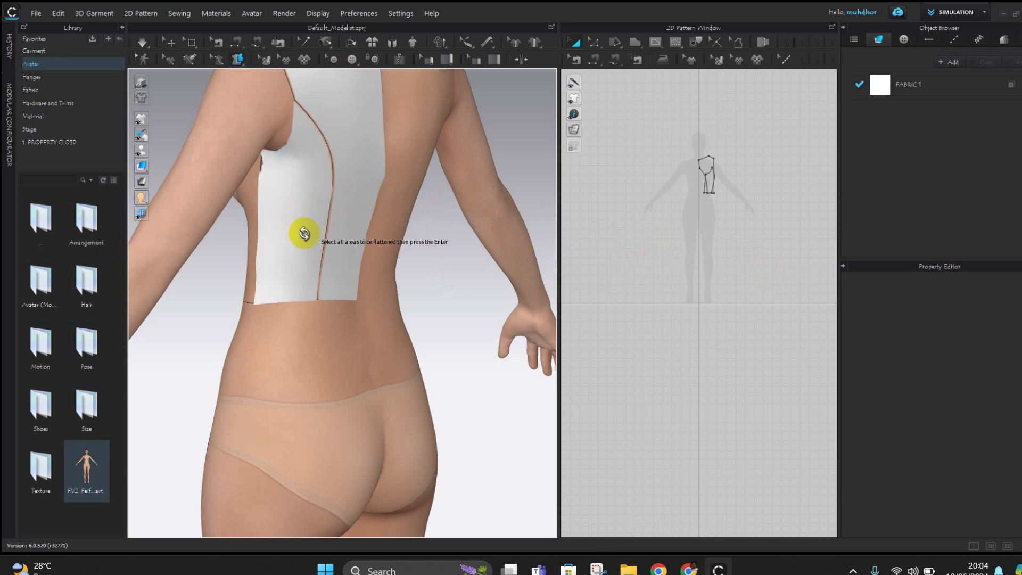
# Flatten the front side panel between the princess line and the side seam into a pattern piece
pyautogui.moveTo(306, 232); pyautogui.dragTo(529, 229, button='right')
pyautogui.scroll(2, 722, 181)
pyautogui.scroll(5, 722, 181)
pyautogui.moveTo(652, 146); pyautogui.dragTo(789, 233, button='middle')
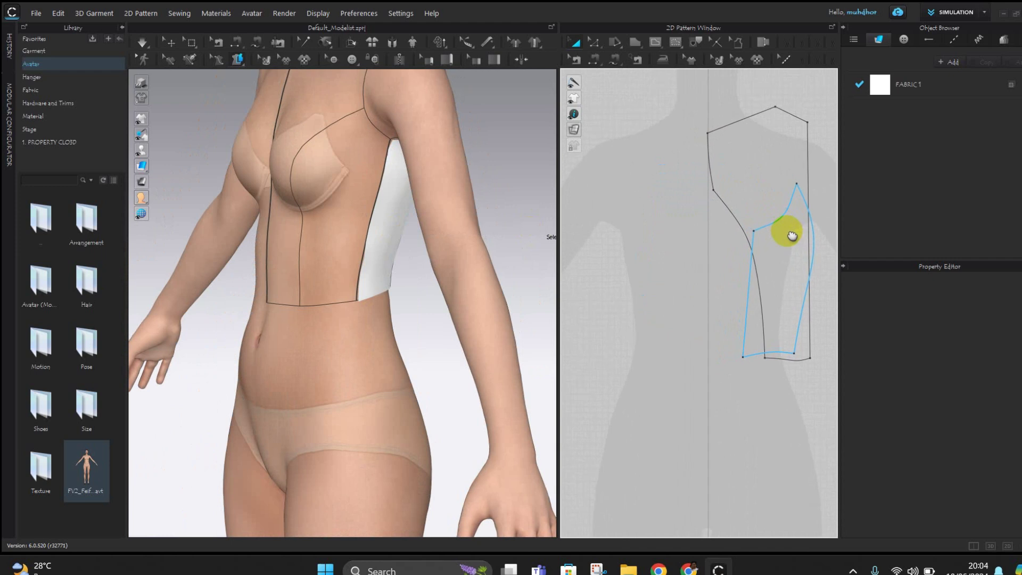
pyautogui.click(346, 215)
pyautogui.press('Return')
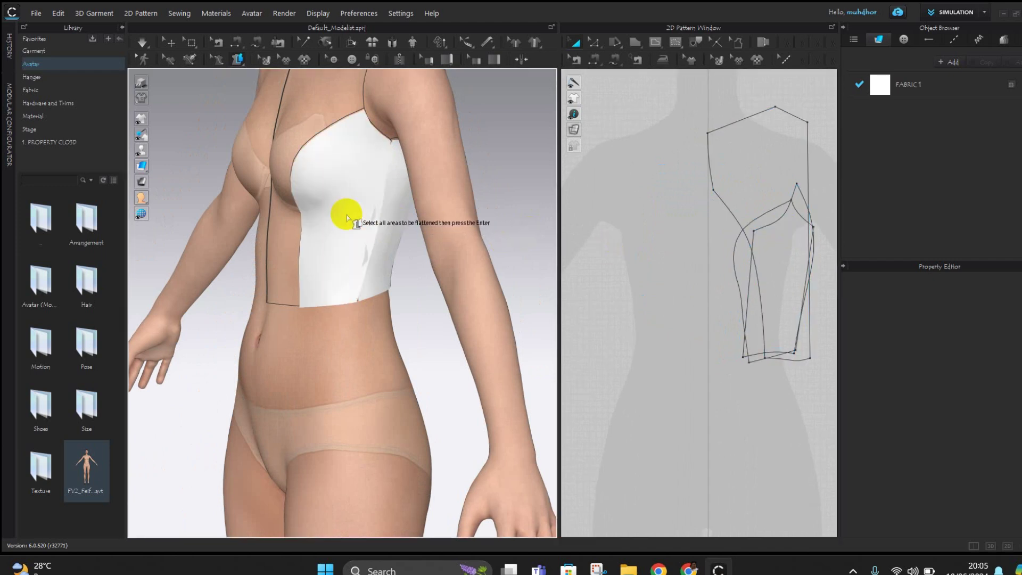
# Flatten the front centre panel into a pattern piece and move it to the left of the other pieces
pyautogui.click(279, 228)
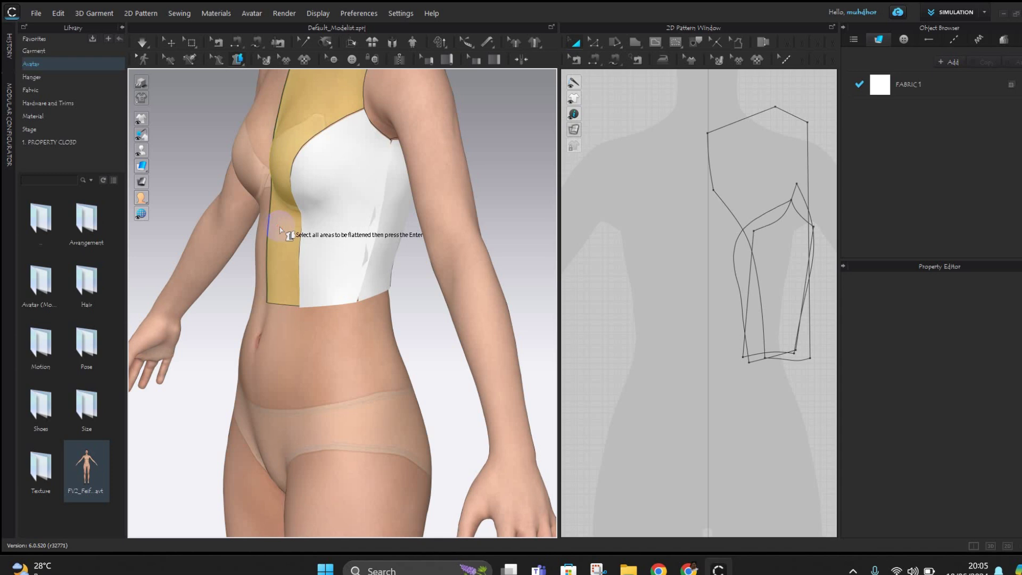
pyautogui.press('Return')
pyautogui.moveTo(734, 240); pyautogui.dragTo(663, 252)
pyautogui.moveTo(687, 80); pyautogui.dragTo(664, 87)
pyautogui.moveTo(755, 388); pyautogui.dragTo(726, 424)
pyautogui.click(637, 363)
# Spread the front side, back side and back centre pattern pieces apart so they sit side by side without overlapping
pyautogui.click(710, 399)
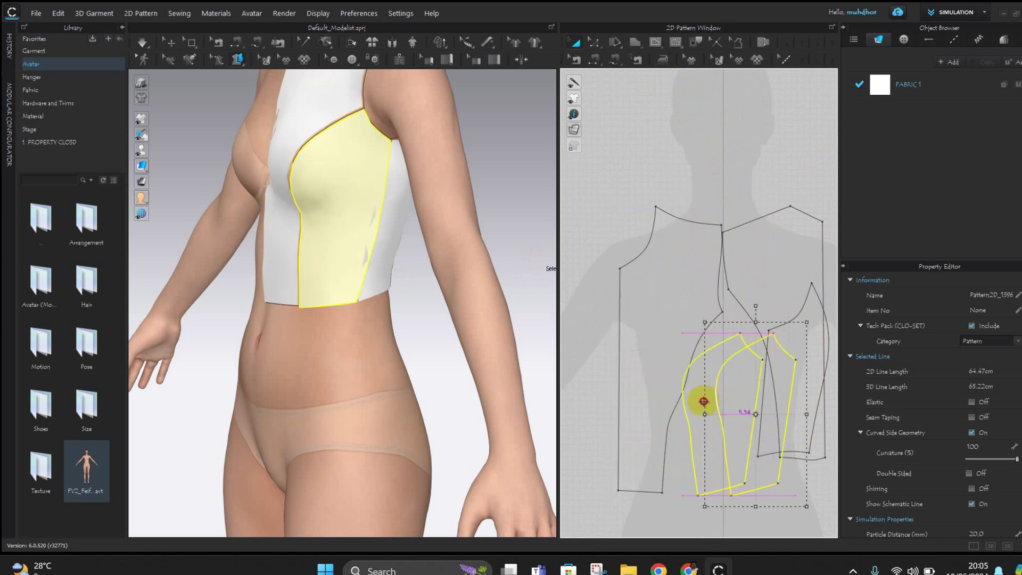
pyautogui.moveTo(706, 401); pyautogui.dragTo(706, 401)
pyautogui.moveTo(782, 275); pyautogui.dragTo(811, 292)
pyautogui.click(726, 370)
pyautogui.moveTo(722, 265); pyautogui.dragTo(755, 384)
pyautogui.moveTo(806, 359); pyautogui.dragTo(792, 364)
# Add a curve point to the upper armhole edge of the back centre piece and pull it slightly inward
pyautogui.moveTo(707, 233); pyautogui.dragTo(704, 232, button='middle')
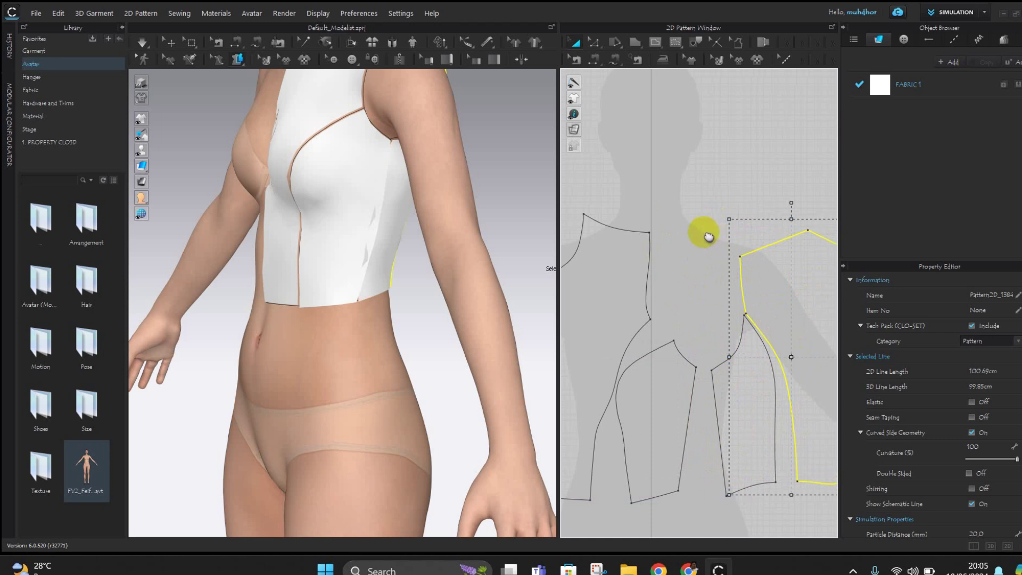
pyautogui.moveTo(709, 237); pyautogui.dragTo(612, 206, button='right')
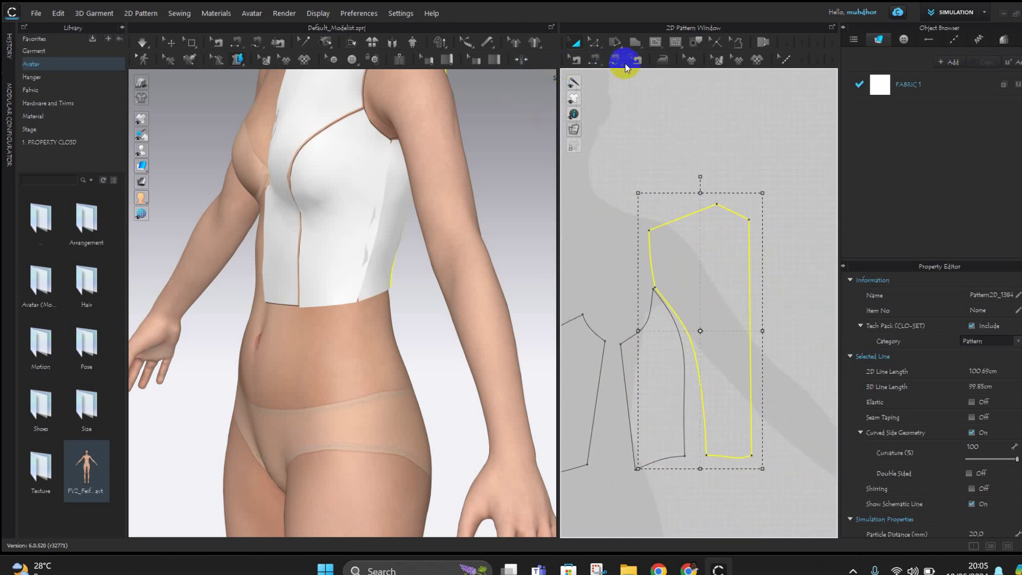
pyautogui.click(595, 42)
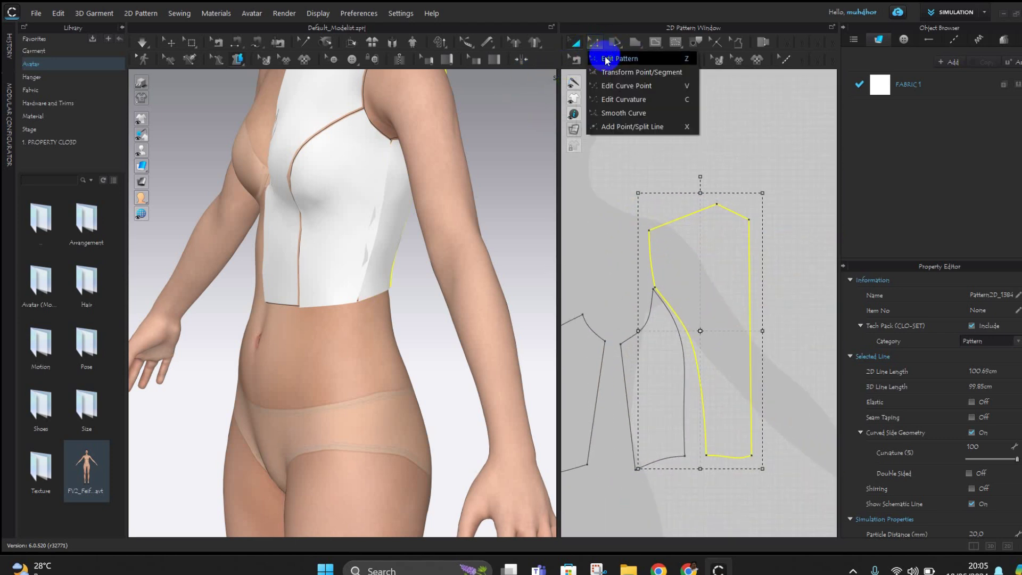
pyautogui.click(606, 85)
pyautogui.scroll(5, 645, 259)
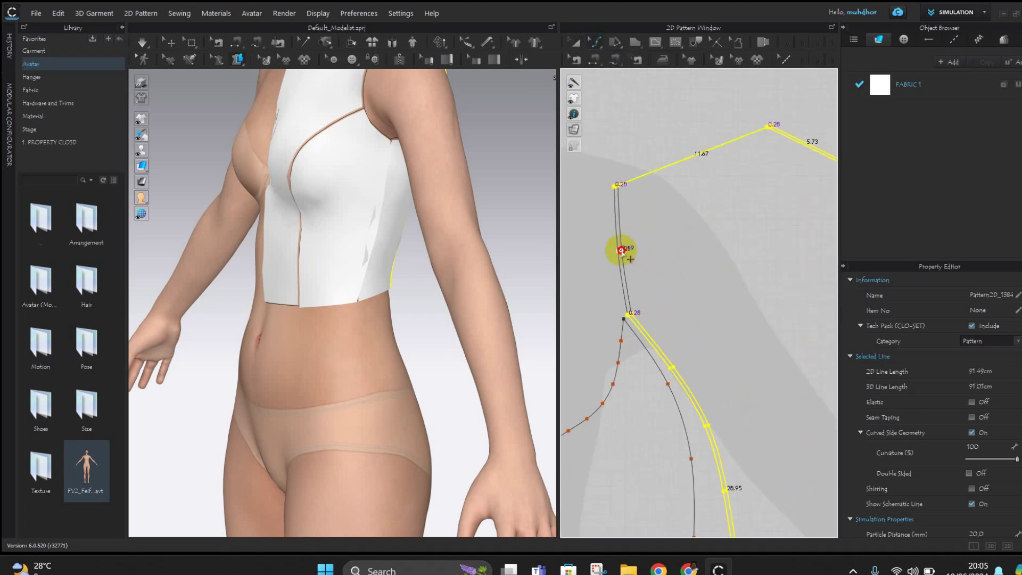
pyautogui.click(618, 251)
pyautogui.click(674, 271)
pyautogui.click(619, 251)
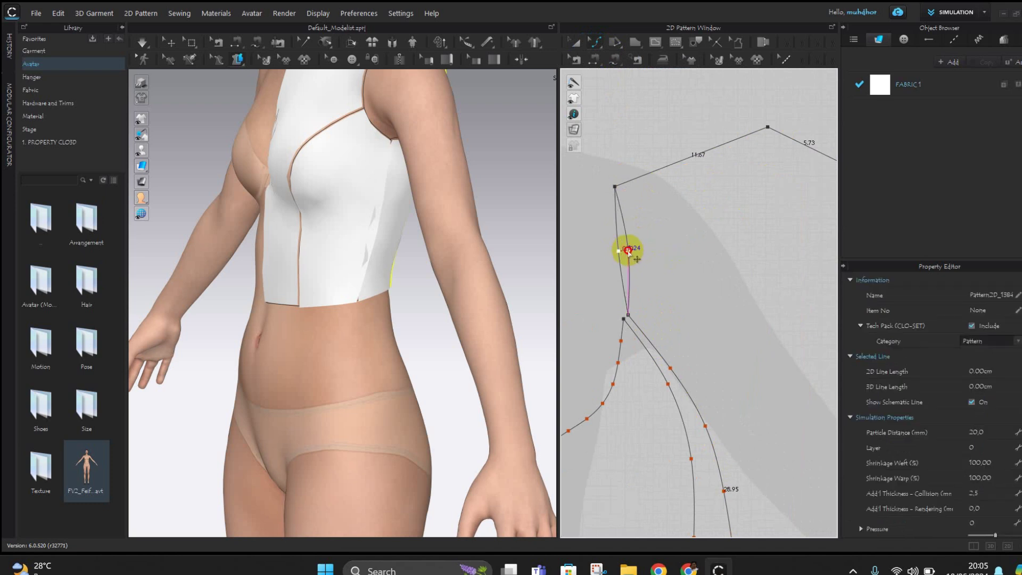
pyautogui.scroll(-6, 598, 235)
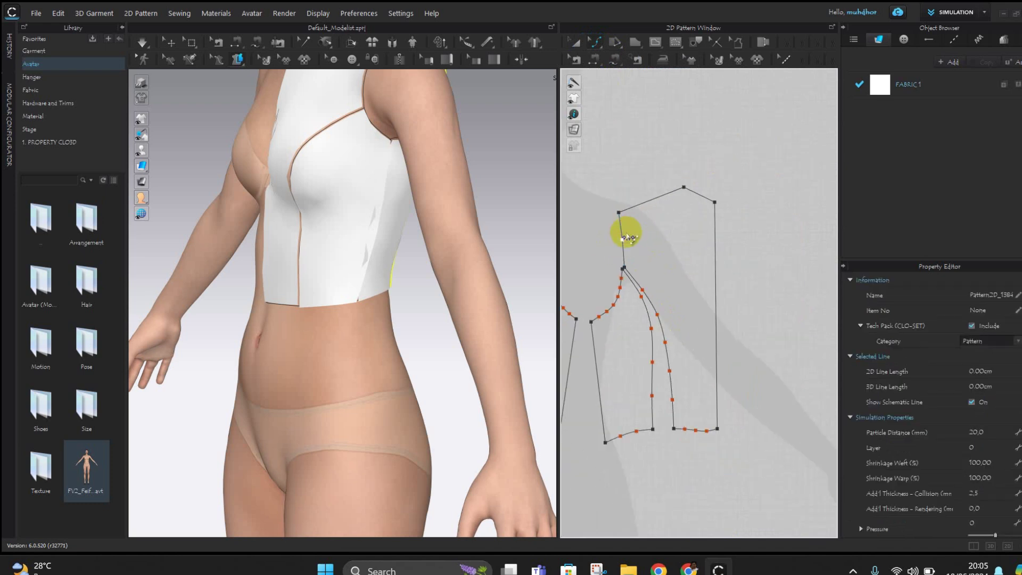
# Delete five surplus curve points from the upper armhole edge of the front centre piece
pyautogui.scroll(4, 792, 222)
pyautogui.rightClick(694, 214)
pyautogui.click(716, 217)
pyautogui.rightClick(698, 184)
pyautogui.click(715, 191)
pyautogui.rightClick(700, 152)
pyautogui.click(719, 159)
pyautogui.rightClick(701, 122)
pyautogui.click(714, 135)
pyautogui.rightClick(691, 244)
pyautogui.click(716, 254)
# Remove the two curve points from the front centre piece's shoulder line to straighten it
pyautogui.scroll(-5, 729, 183)
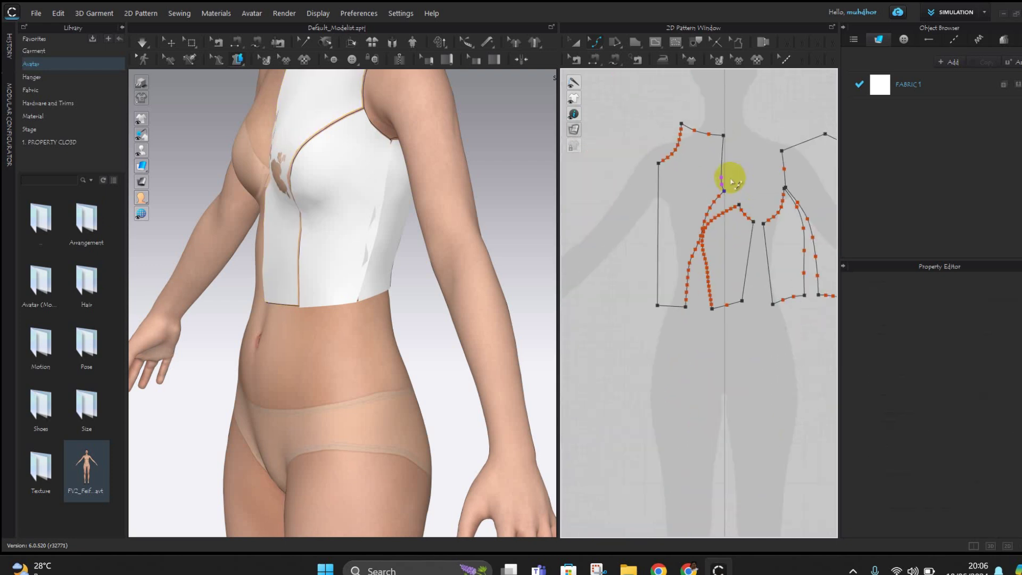
pyautogui.rightClick(709, 133)
pyautogui.click(727, 137)
pyautogui.rightClick(693, 129)
pyautogui.click(729, 136)
# Reshape the neckline of the back centre piece with a curve point near the centre back
pyautogui.scroll(6, 604, 132)
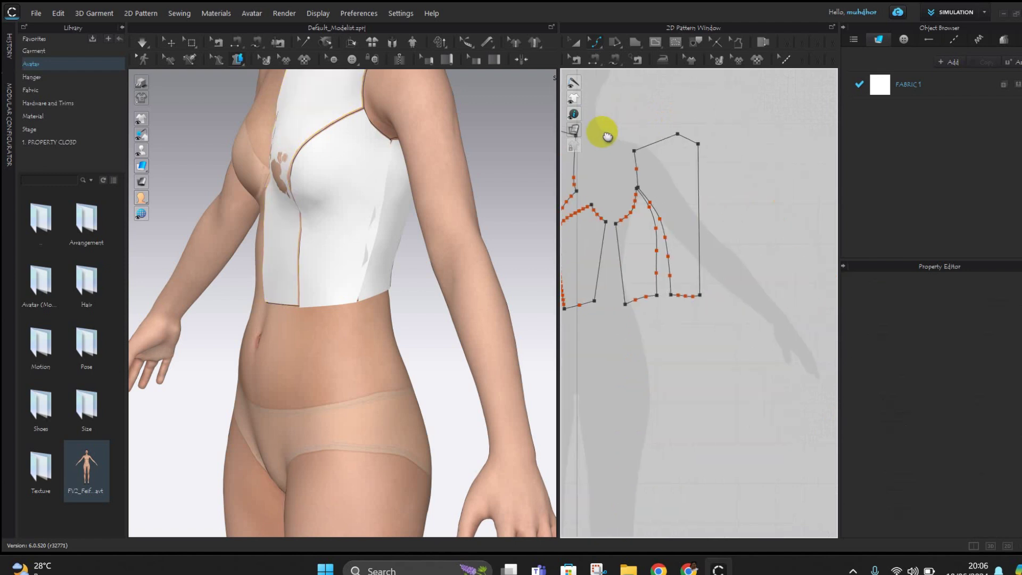
pyautogui.moveTo(684, 157); pyautogui.dragTo(684, 148)
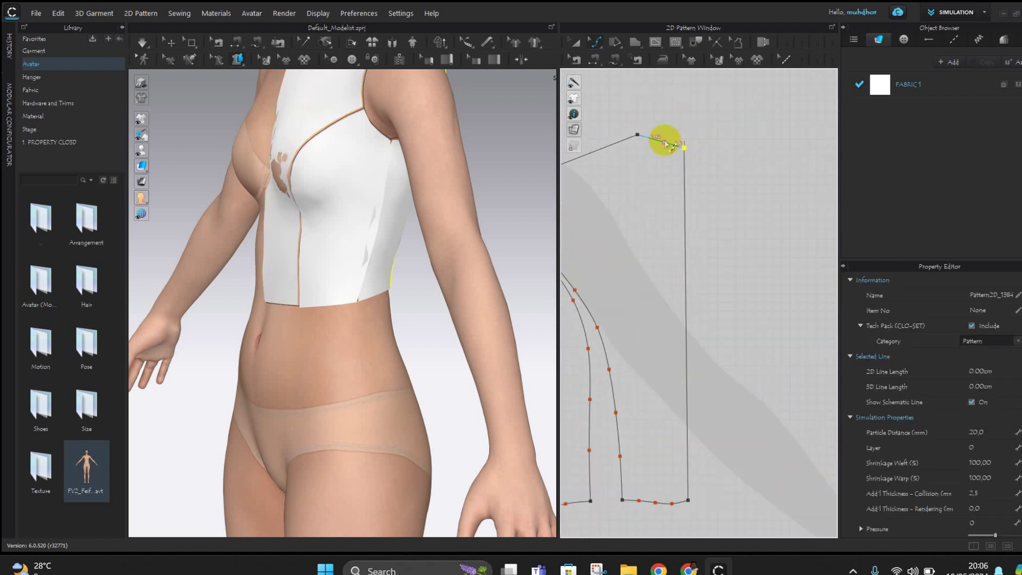
pyautogui.scroll(-5, 760, 256)
# Remove the three curve points from the back centre piece's waist edge to straighten it
pyautogui.scroll(4, 687, 425)
pyautogui.rightClick(684, 271)
pyautogui.click(695, 277)
pyautogui.rightClick(665, 270)
pyautogui.click(676, 274)
pyautogui.rightClick(643, 268)
pyautogui.click(652, 276)
pyautogui.scroll(-2, 655, 310)
pyautogui.moveTo(670, 307); pyautogui.dragTo(760, 280, button='middle')
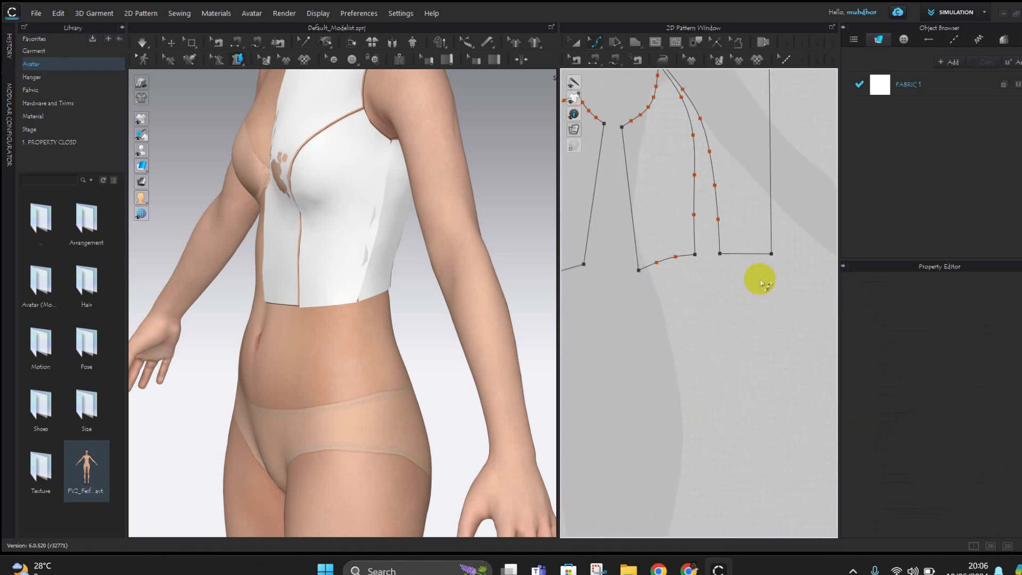
pyautogui.scroll(-2, 657, 322)
pyautogui.scroll(-2, 664, 324)
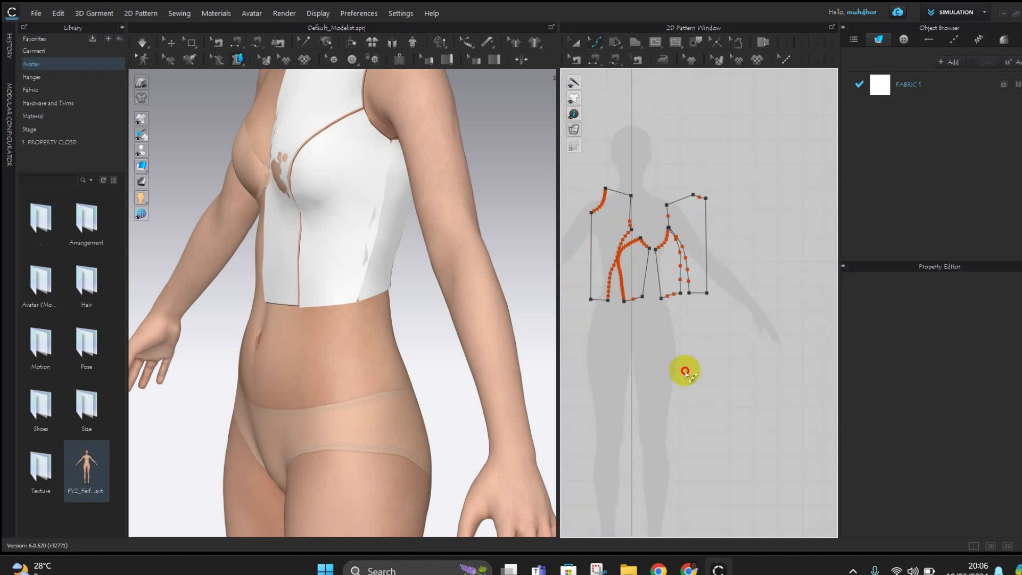
# Examine the flattened bodice panels on the avatar from the side, back and front
pyautogui.moveTo(229, 178); pyautogui.dragTo(479, 201, button='right')
pyautogui.click(575, 43)
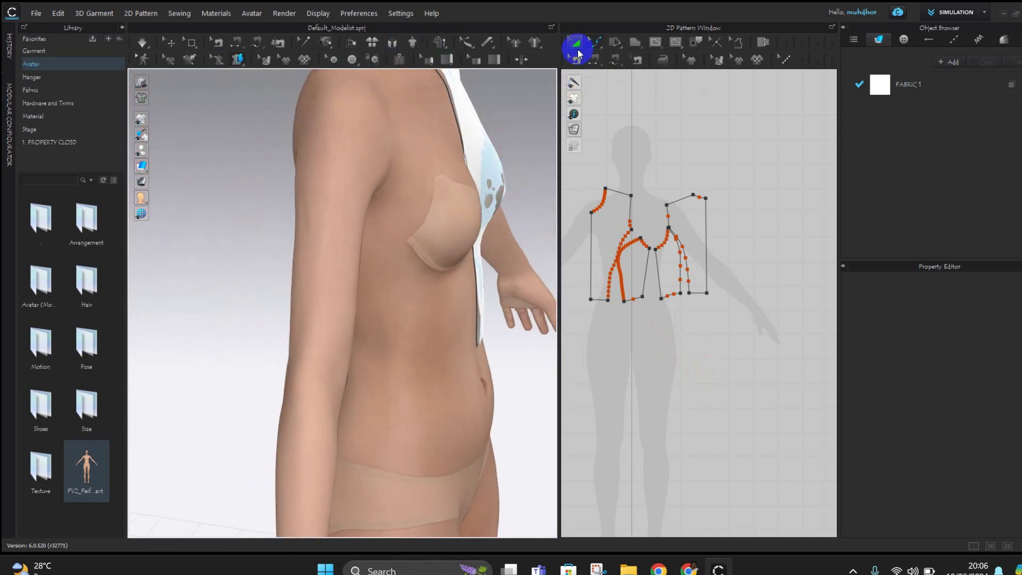
pyautogui.click(482, 147)
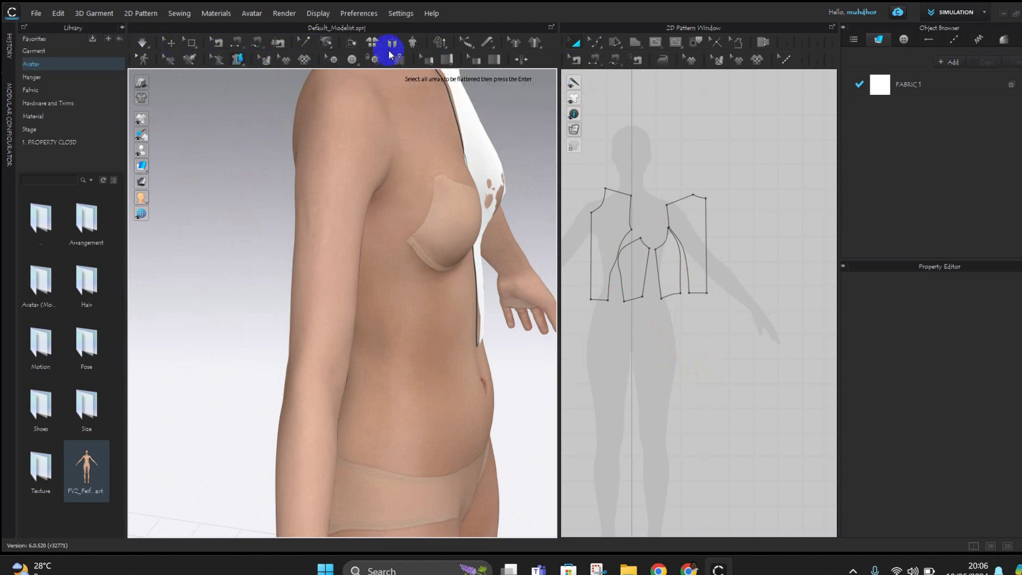
pyautogui.click(169, 42)
pyautogui.click(502, 153)
pyautogui.moveTo(545, 162); pyautogui.dragTo(160, 165, button='right')
pyautogui.moveTo(347, 258); pyautogui.dragTo(323, 252, button='right')
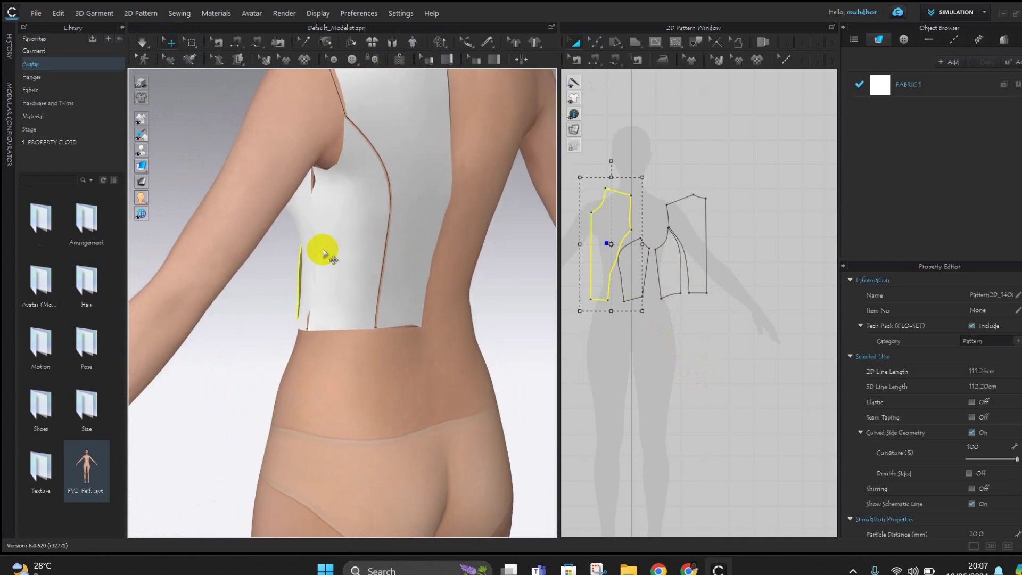
pyautogui.moveTo(381, 277); pyautogui.dragTo(452, 324, button='right')
pyautogui.click(201, 258)
pyautogui.click(256, 282)
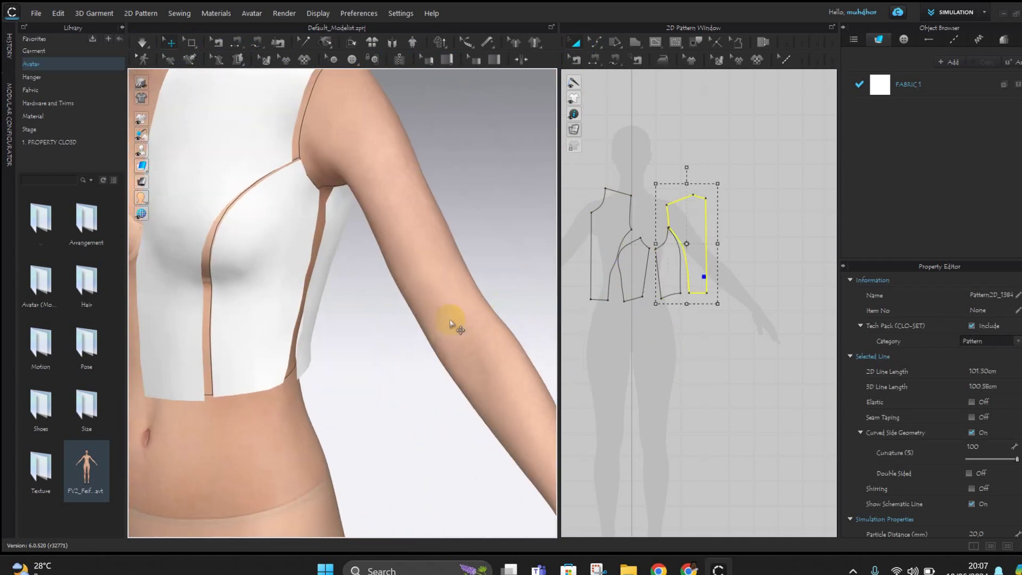
pyautogui.scroll(-5, 452, 324)
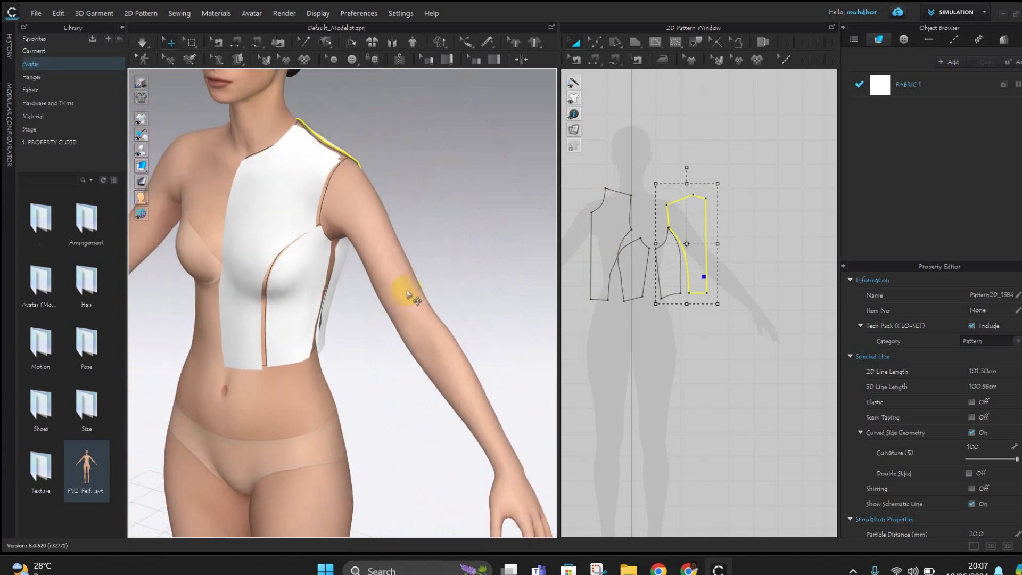
pyautogui.scroll(-2, 442, 292)
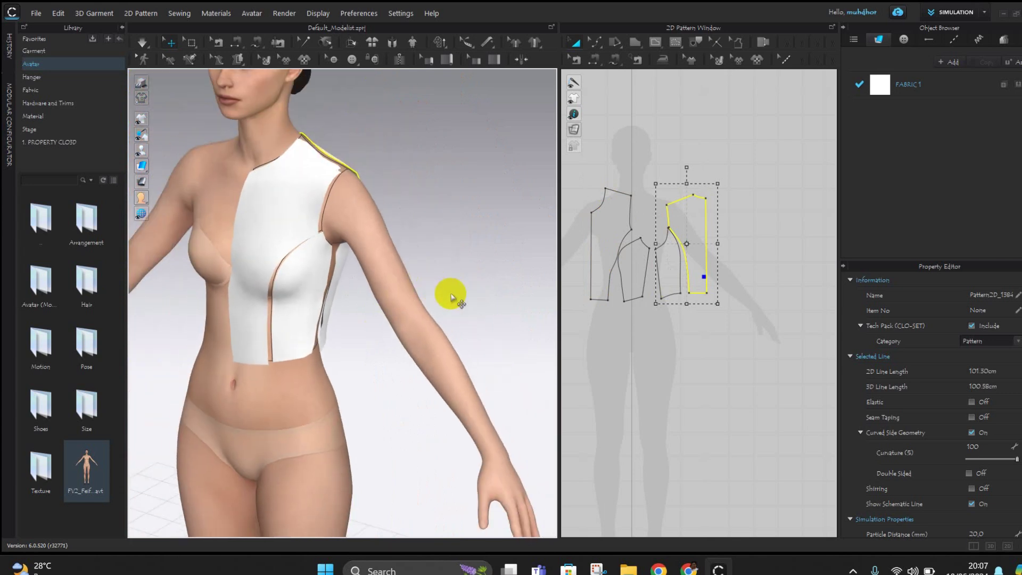
# Sew the back princess, side, front princess and shoulder seams between the pattern pieces with segment sewing
pyautogui.scroll(-3, 676, 207)
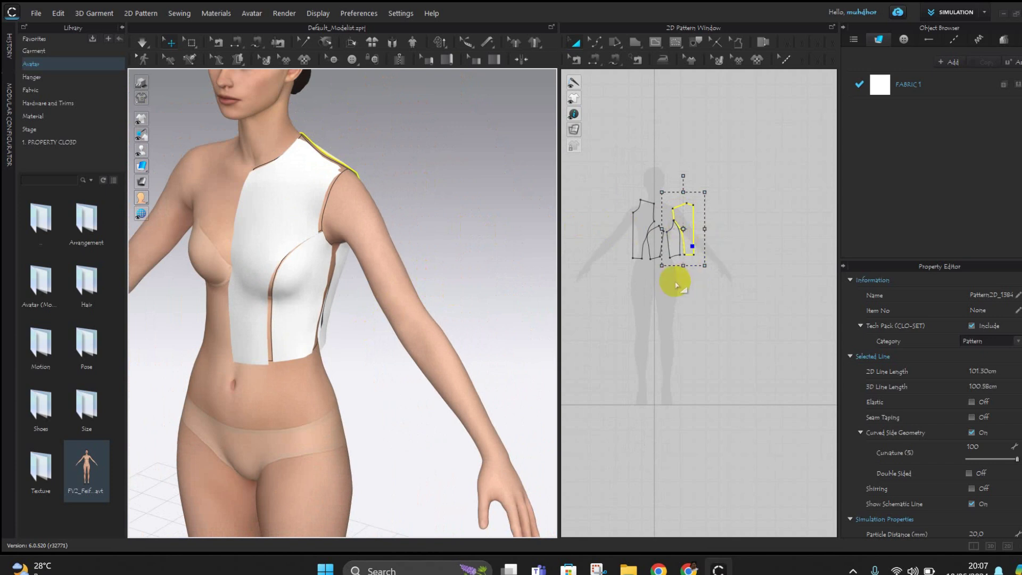
pyautogui.click(594, 59)
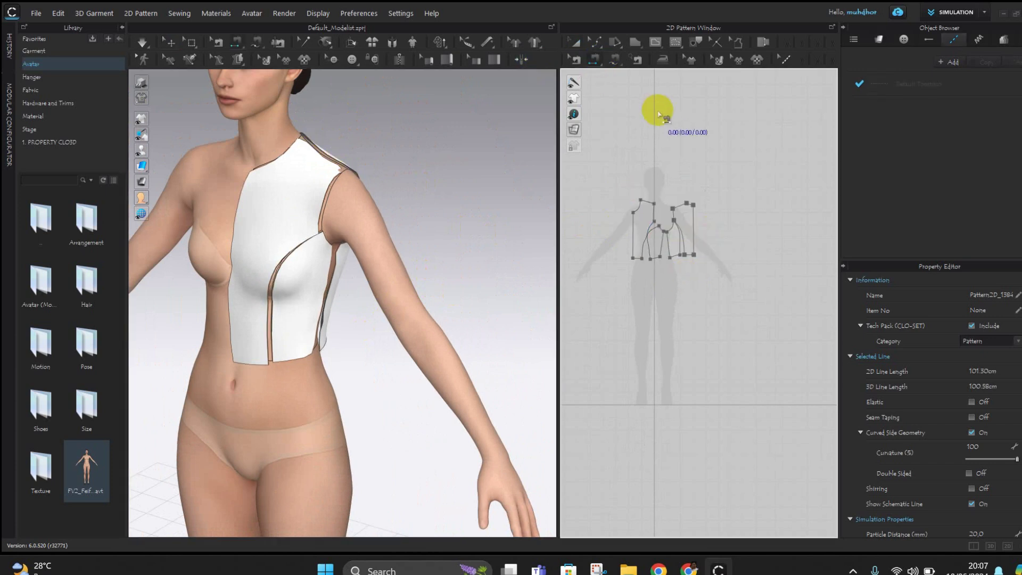
pyautogui.click(685, 239)
pyautogui.click(679, 236)
pyautogui.click(669, 242)
pyautogui.click(661, 242)
pyautogui.click(653, 244)
pyautogui.click(641, 236)
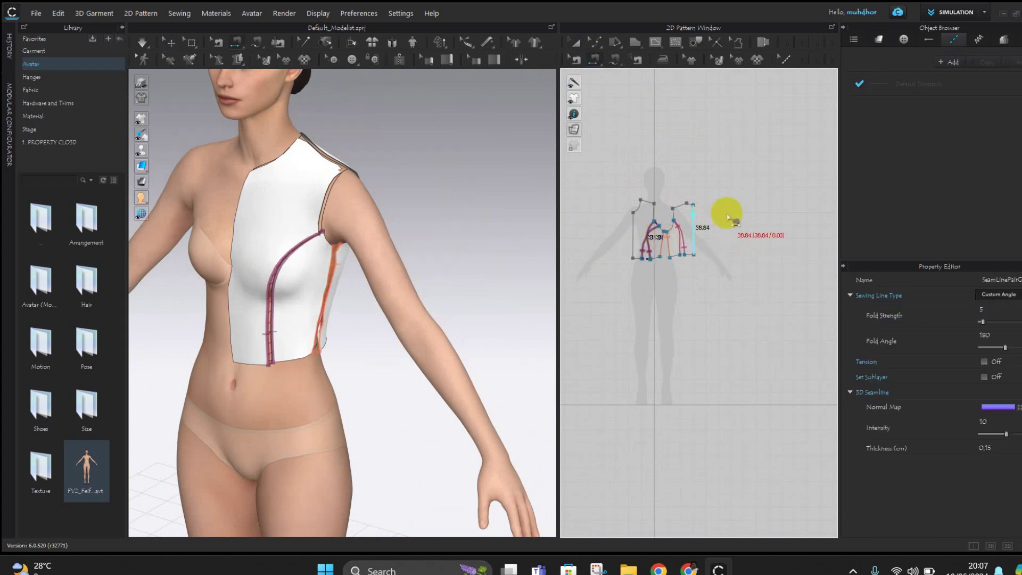
pyautogui.click(682, 206)
pyautogui.click(645, 200)
# Try a plain Unfold of the front centre piece along its centre front line and undo it
pyautogui.click(594, 41)
pyautogui.click(607, 59)
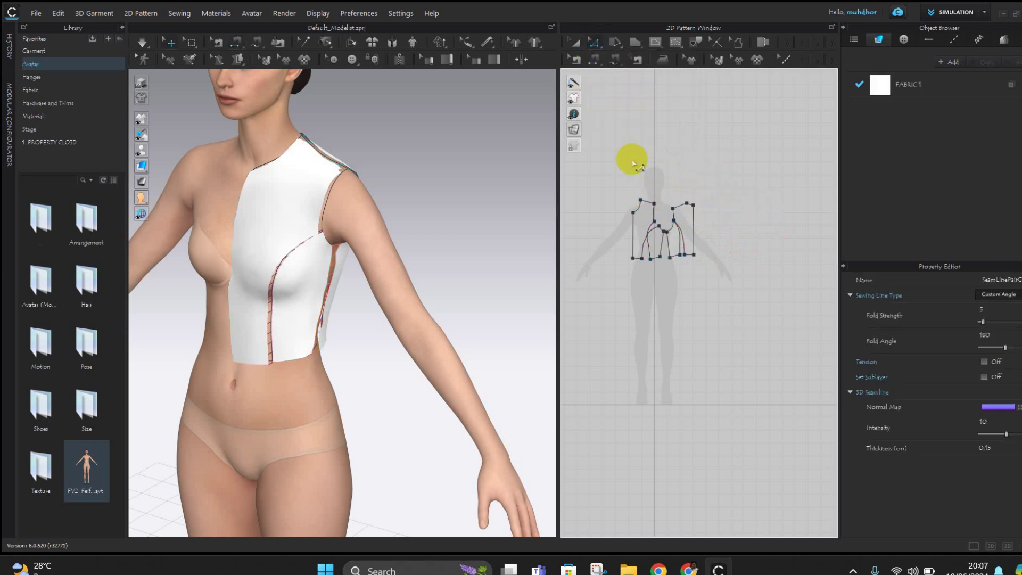
pyautogui.rightClick(634, 228)
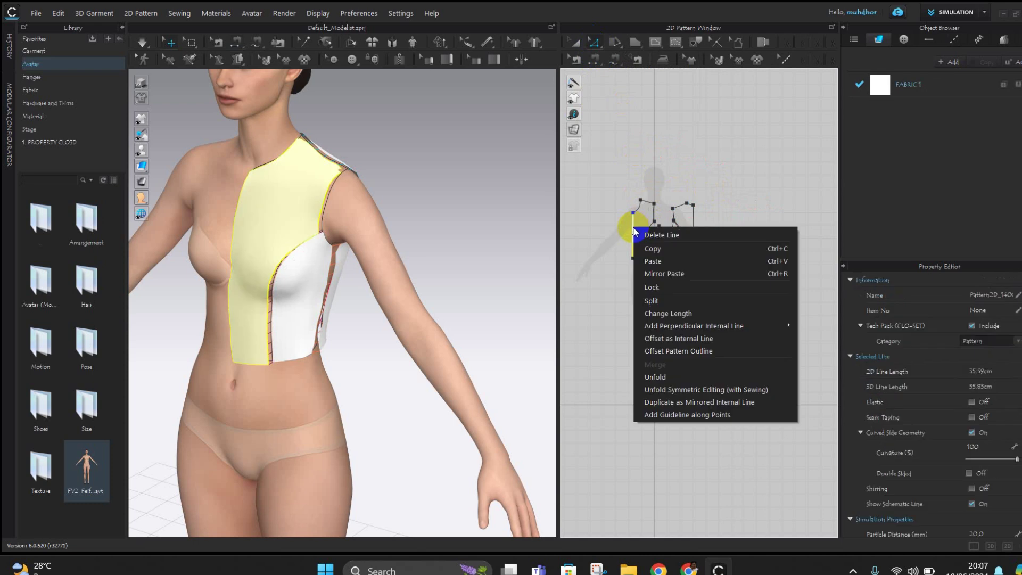
pyautogui.click(666, 381)
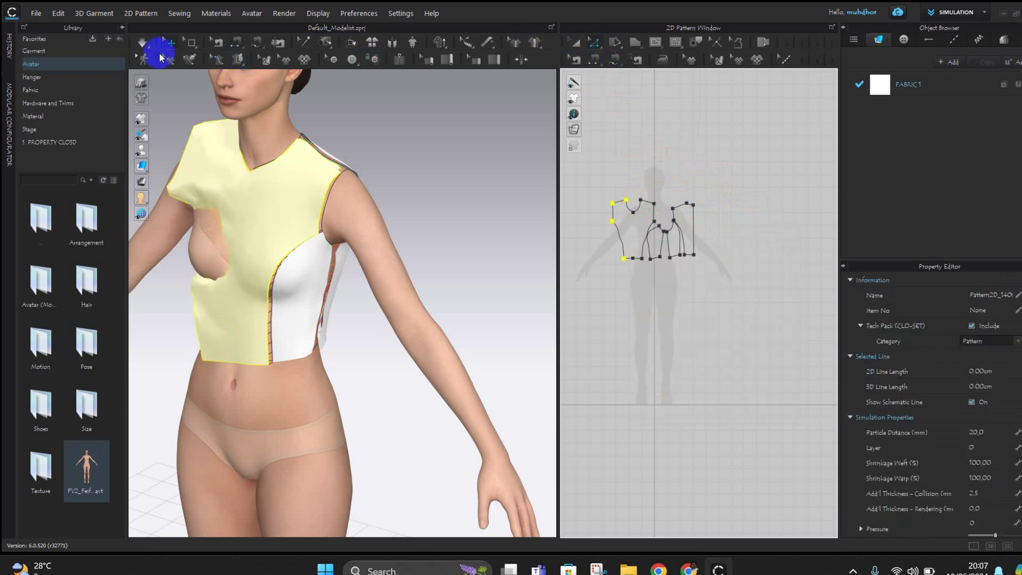
pyautogui.click(58, 14)
pyautogui.click(60, 27)
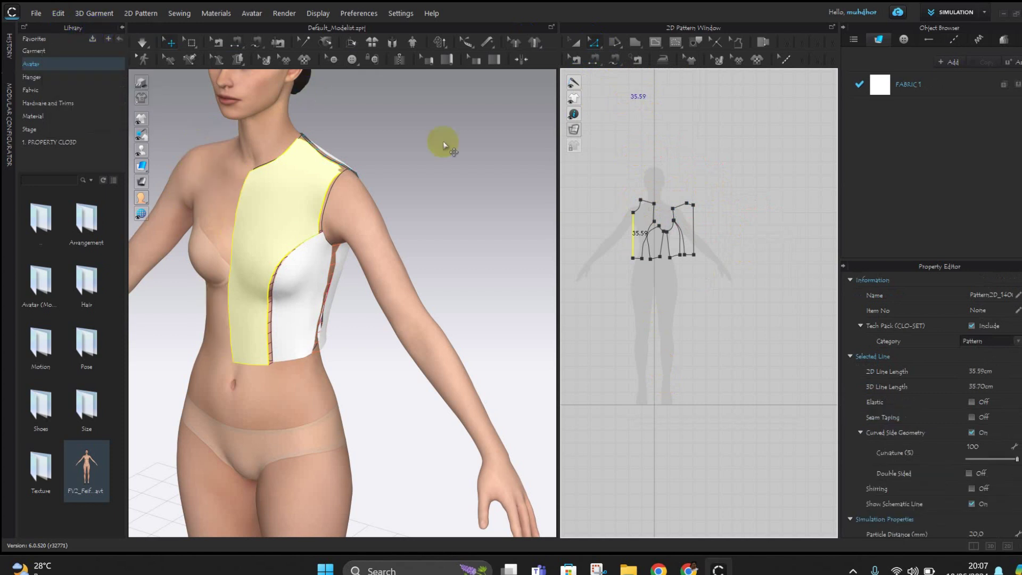
# Unfold the front centre piece along its centre front line with symmetric editing and sewing
pyautogui.rightClick(634, 226)
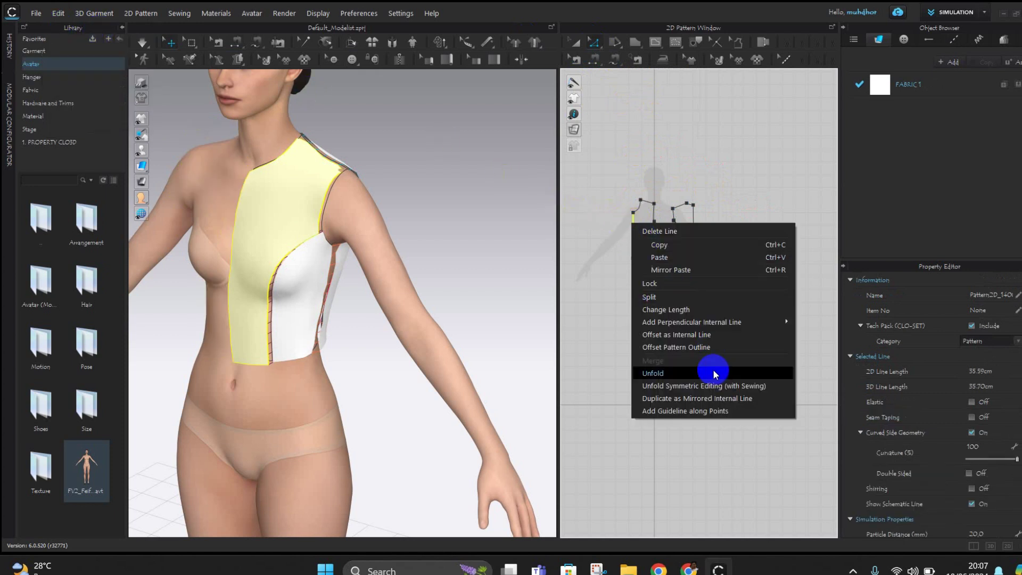
pyautogui.click(709, 388)
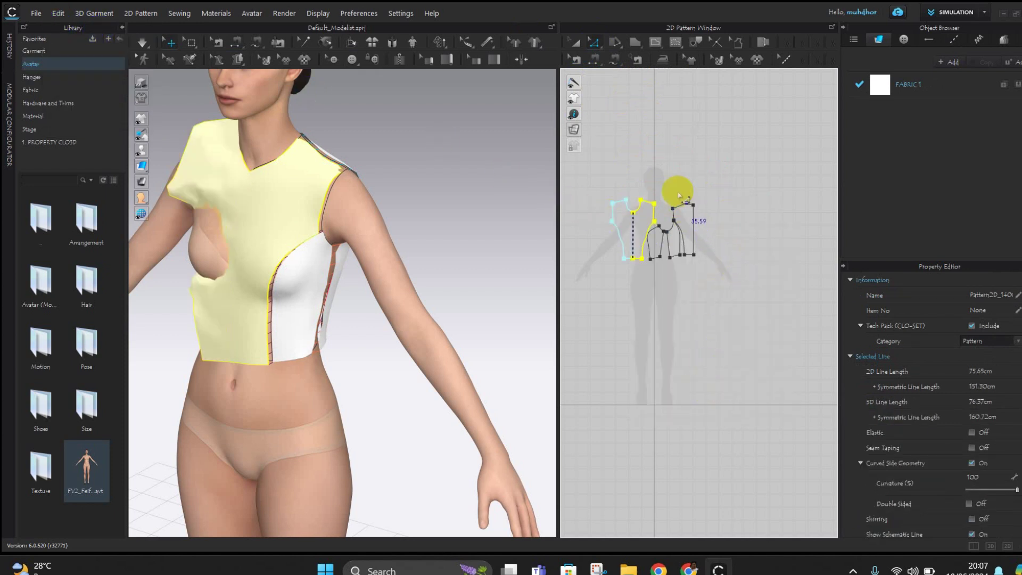
# Clone the front side piece as a symmetric pattern with sewing and place it left of the unfolded front
pyautogui.click(576, 46)
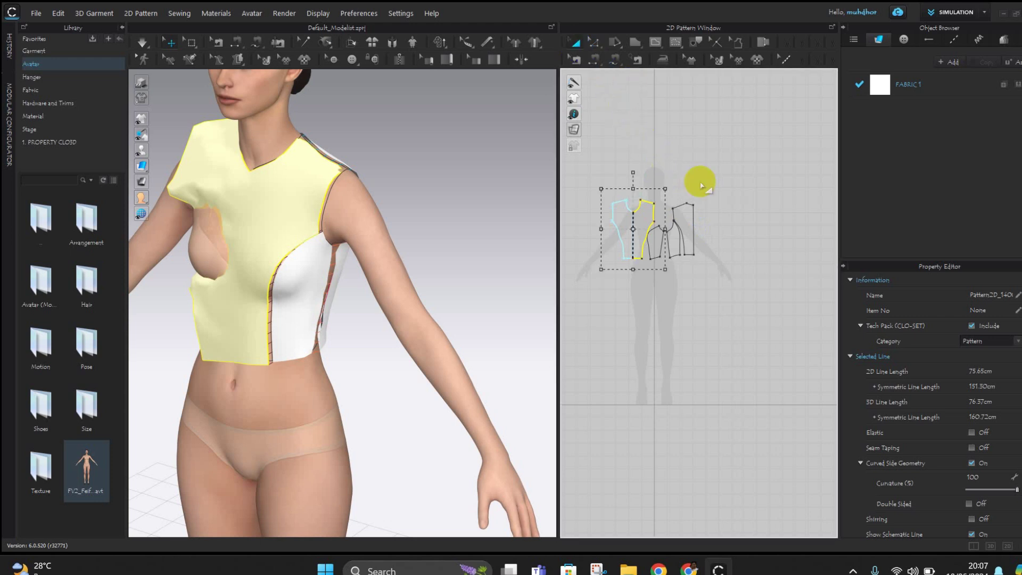
pyautogui.rightClick(658, 244)
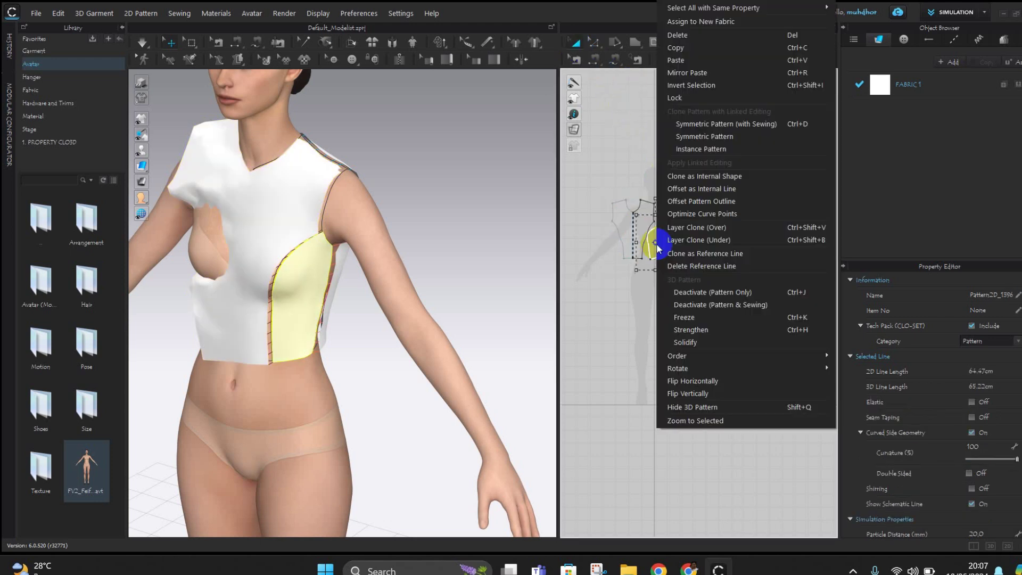
pyautogui.click(713, 129)
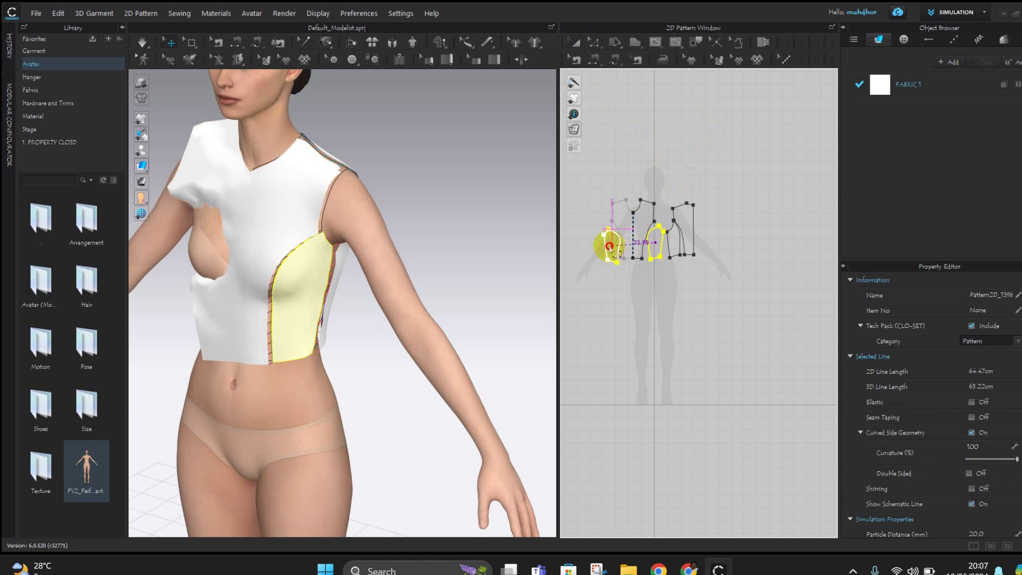
pyautogui.click(609, 246)
# Clone the back side piece as a symmetric pattern with sewing and place it to the right of the back centre piece
pyautogui.rightClick(679, 243)
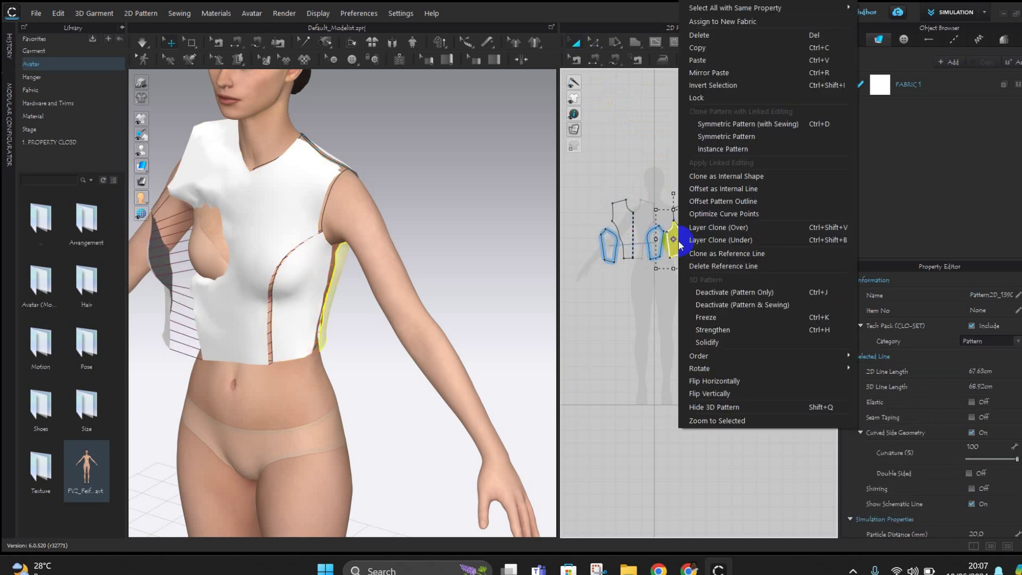
pyautogui.click(714, 124)
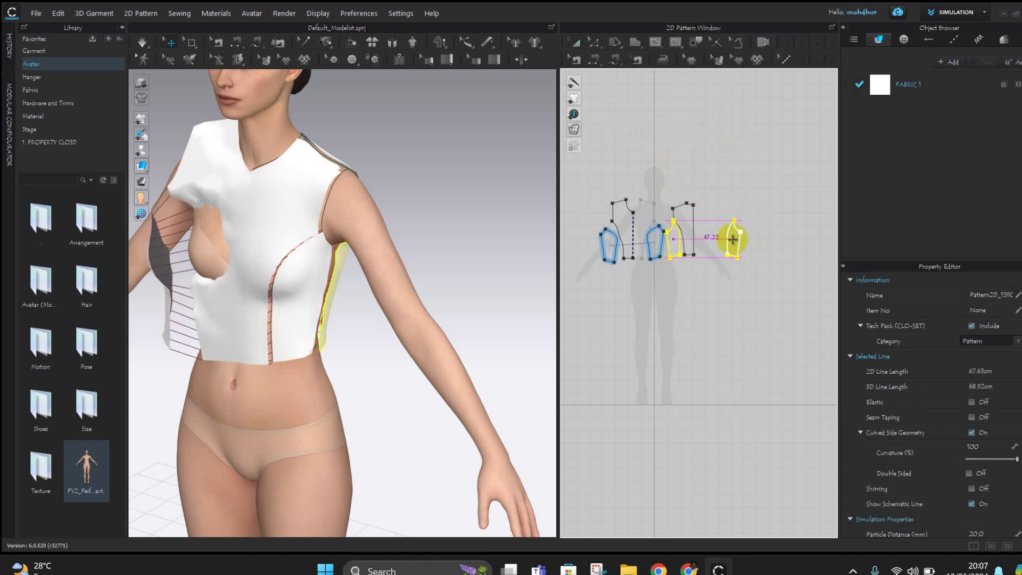
pyautogui.click(732, 239)
# Clone the back centre piece as a symmetric pattern with sewing and place it between the back centre piece and the mirrored back side piece
pyautogui.rightClick(683, 215)
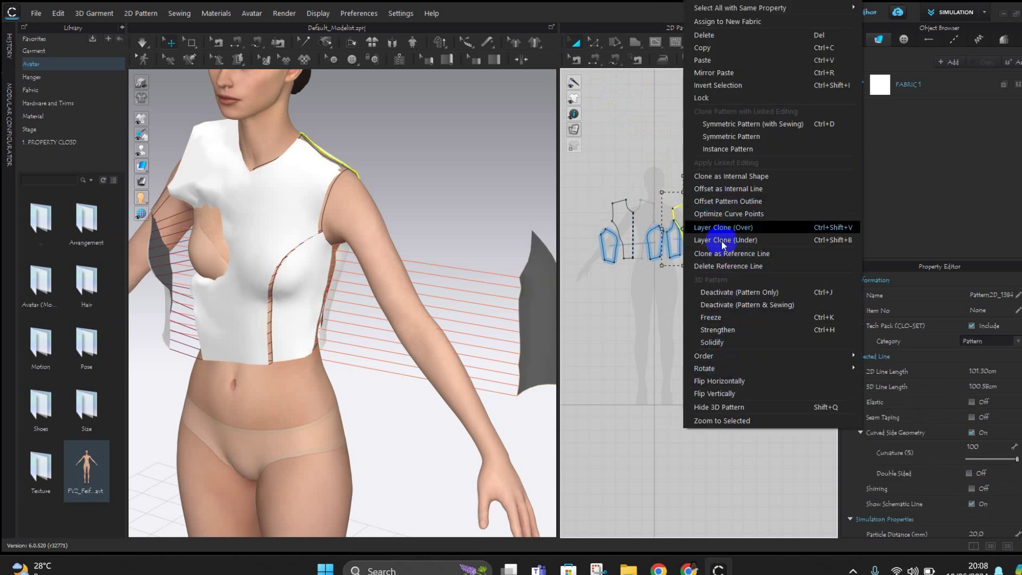
pyautogui.click(720, 124)
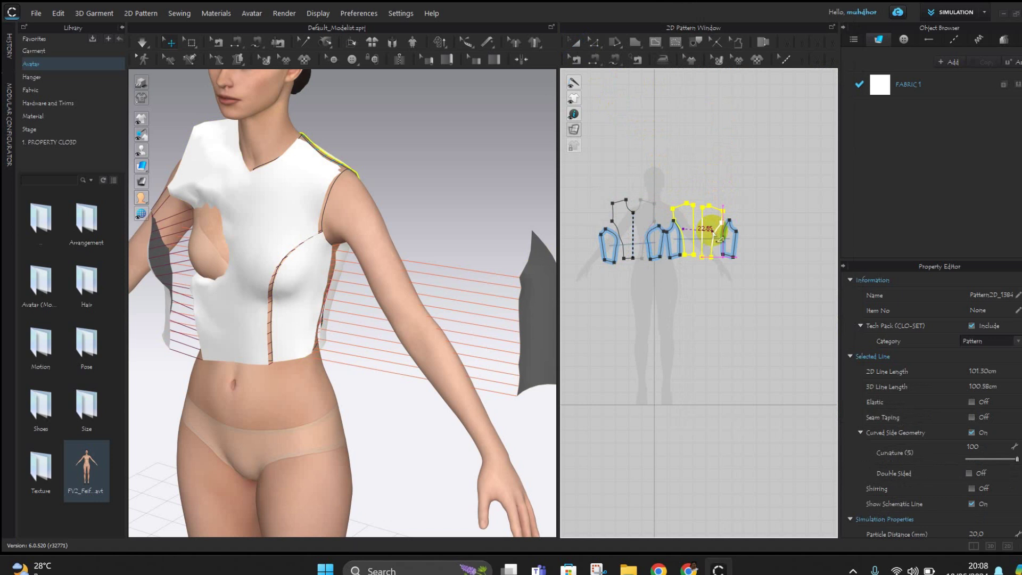
pyautogui.click(717, 236)
# Move the mirrored back centre and back side pieces behind the matching half of the avatar's back in the 3D view
pyautogui.moveTo(527, 221); pyautogui.dragTo(346, 206, button='right')
pyautogui.moveTo(177, 181); pyautogui.dragTo(395, 182)
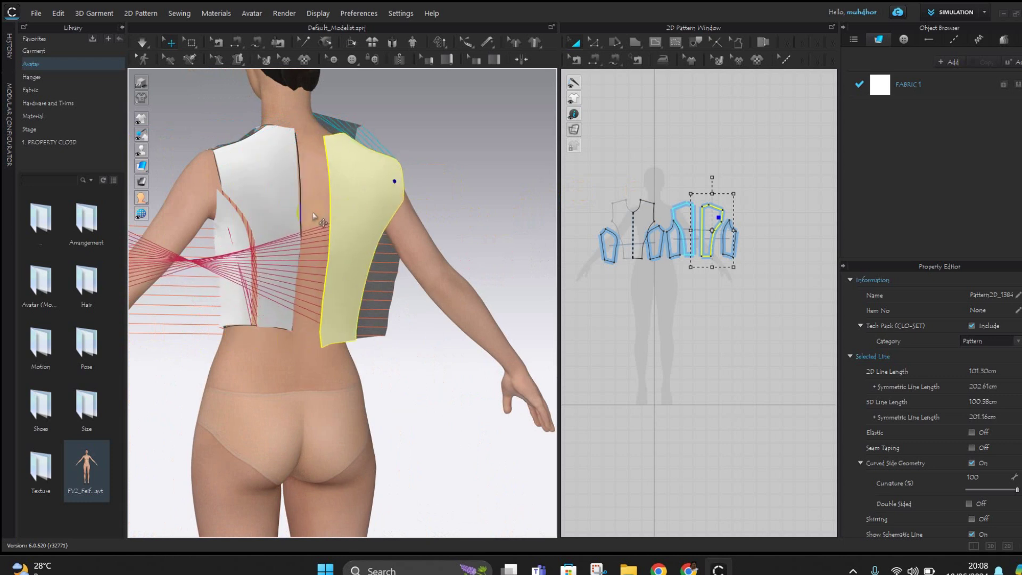
pyautogui.moveTo(318, 192); pyautogui.dragTo(468, 192, button='right')
pyautogui.moveTo(161, 243); pyautogui.dragTo(548, 277)
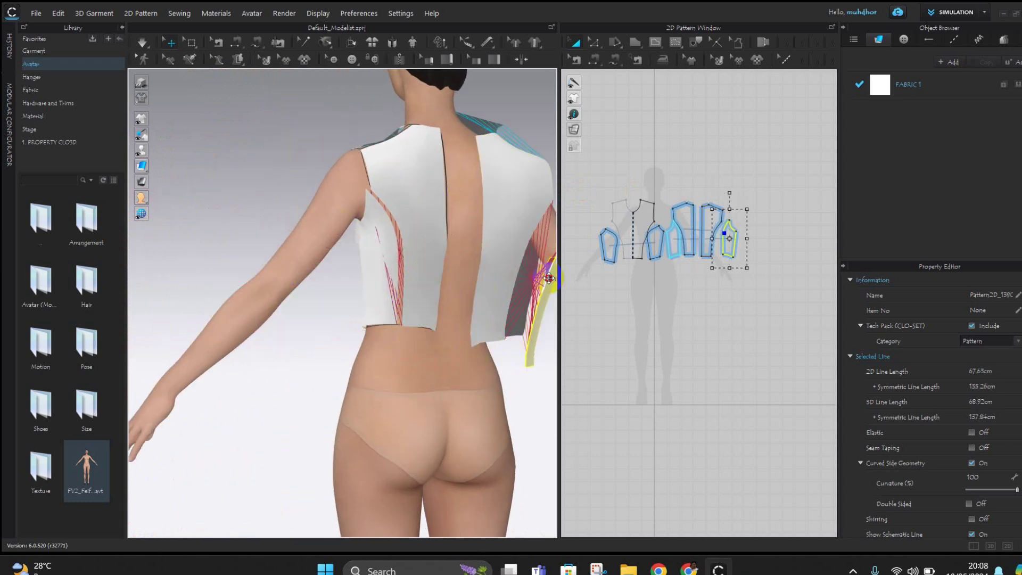
# Shift the original back centre piece outward and pull the mirrored back side piece farther away from the avatar's body
pyautogui.click(431, 295)
pyautogui.moveTo(424, 292); pyautogui.dragTo(425, 304, button='right')
pyautogui.moveTo(436, 282); pyautogui.dragTo(394, 289)
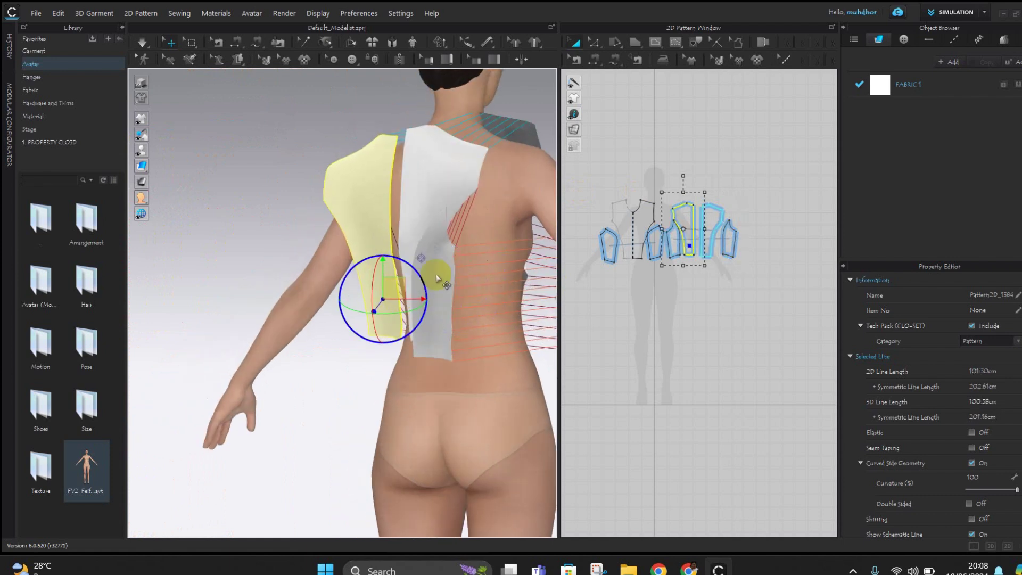
pyautogui.click(436, 257)
pyautogui.moveTo(441, 254); pyautogui.dragTo(534, 237)
pyautogui.moveTo(522, 379); pyautogui.dragTo(606, 372, button='right')
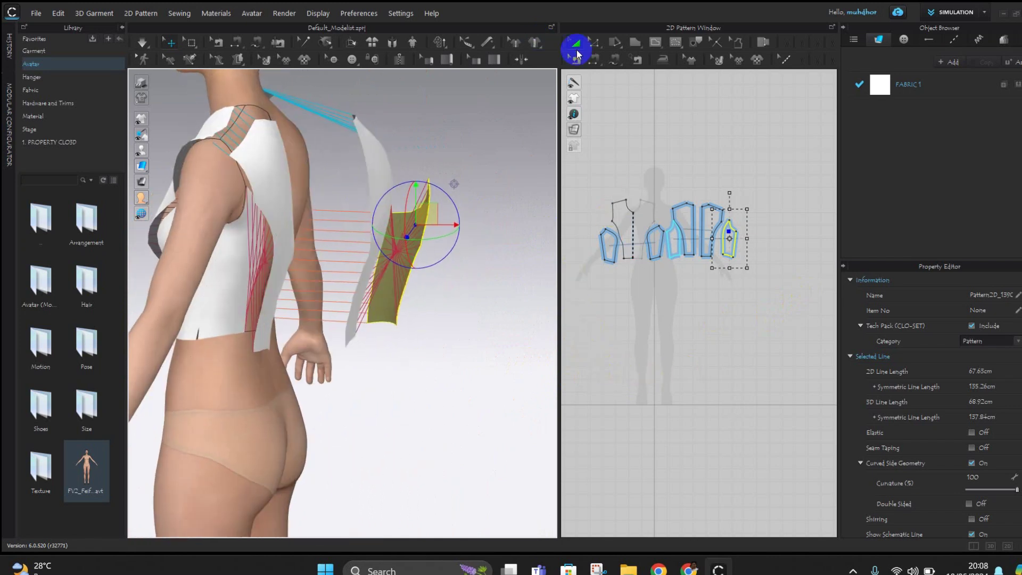
# Delete the crossed sewing on the mirrored back princess seam and resew the centre and side panel edges with segment sewing
pyautogui.press('n')
pyautogui.moveTo(495, 300); pyautogui.dragTo(394, 298, button='right')
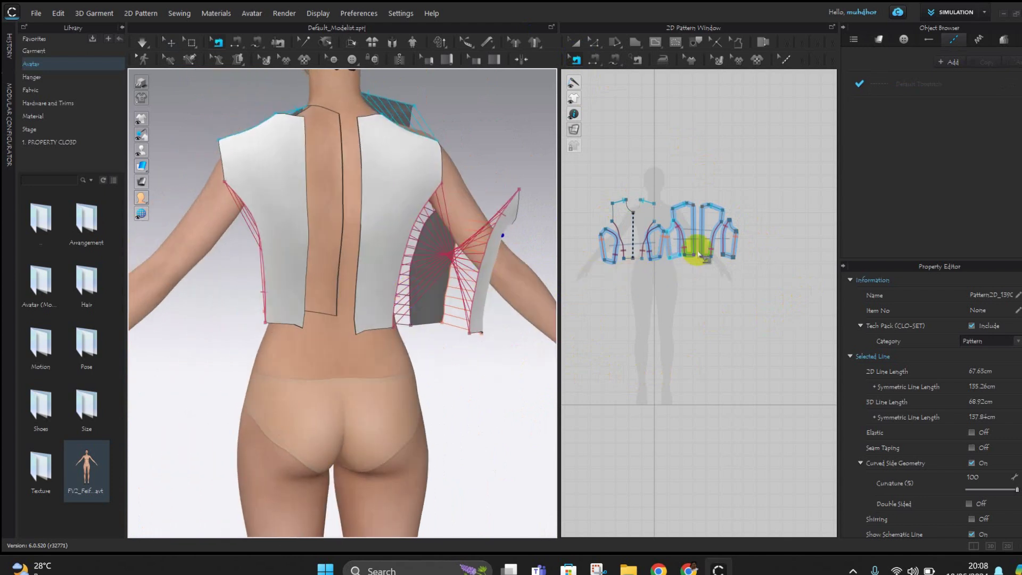
pyautogui.rightClick(724, 244)
pyautogui.click(747, 278)
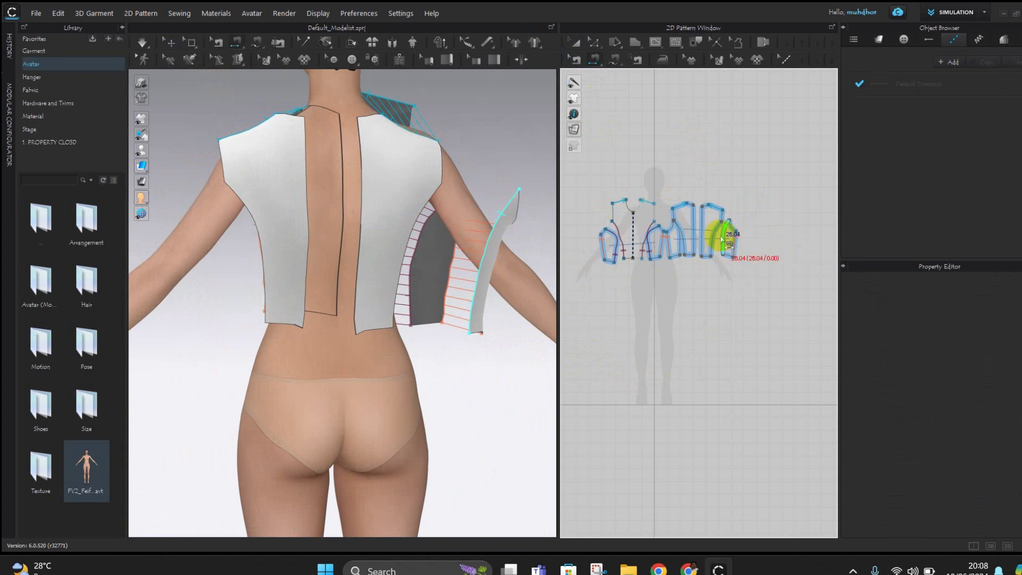
pyautogui.click(722, 235)
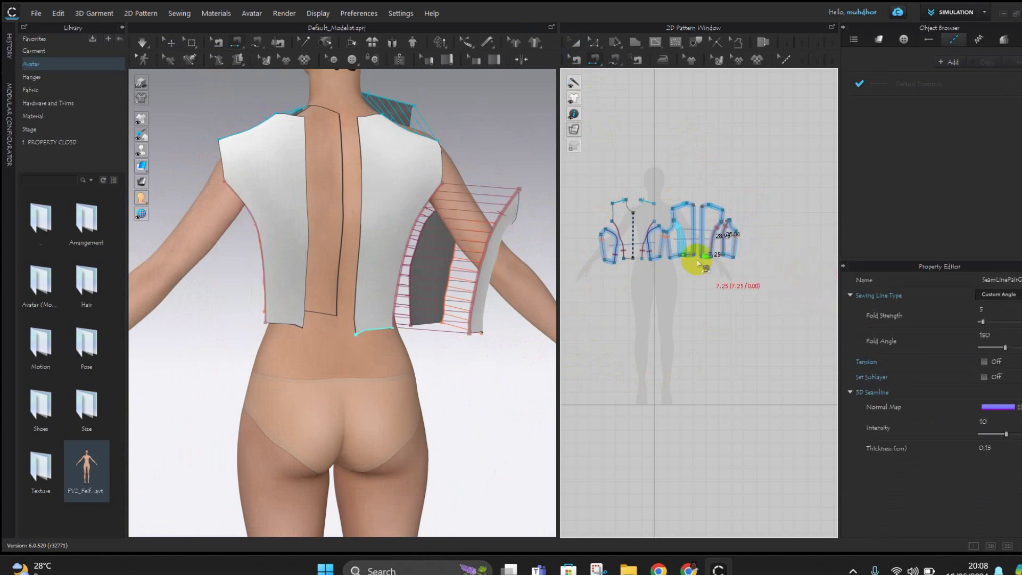
# Sew the centre back edges of the two back centre pieces together with segment sewing
pyautogui.moveTo(411, 262); pyautogui.dragTo(388, 269, button='right')
pyautogui.click(574, 63)
pyautogui.click(594, 63)
pyautogui.click(703, 216)
pyautogui.click(694, 213)
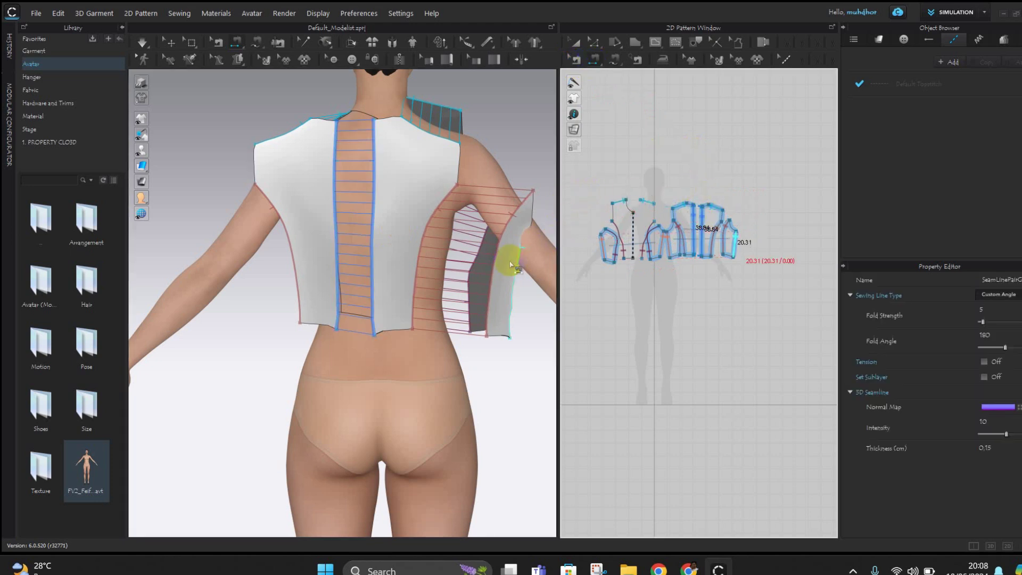
pyautogui.click(525, 208)
# Bring the mirrored back side piece closer to the avatar and reposition the front side panel in the 3D view
pyautogui.click(579, 42)
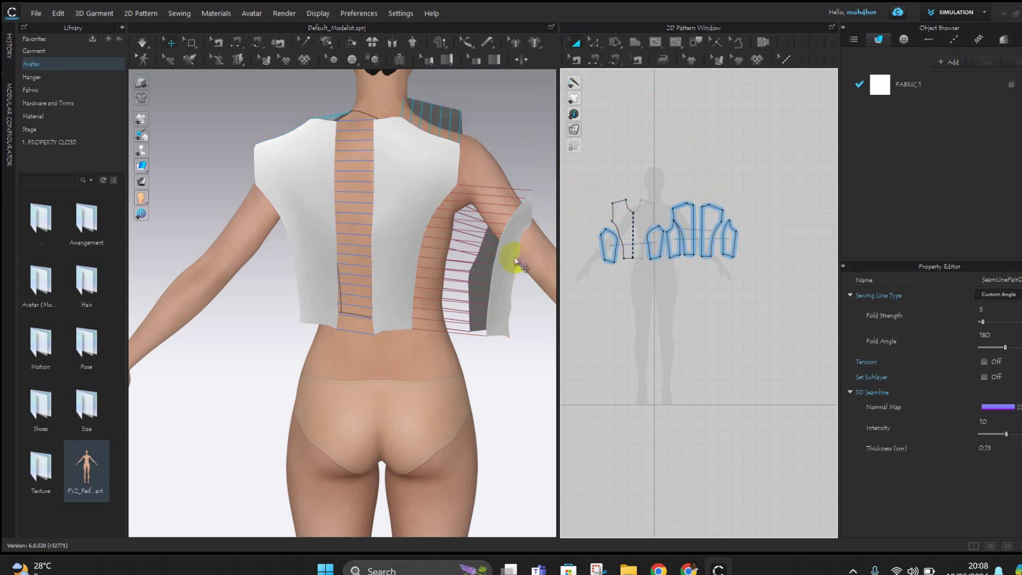
pyautogui.moveTo(506, 256); pyautogui.dragTo(445, 246)
pyautogui.moveTo(500, 306); pyautogui.dragTo(477, 276, button='right')
pyautogui.moveTo(372, 265); pyautogui.dragTo(419, 259)
pyautogui.click(299, 282)
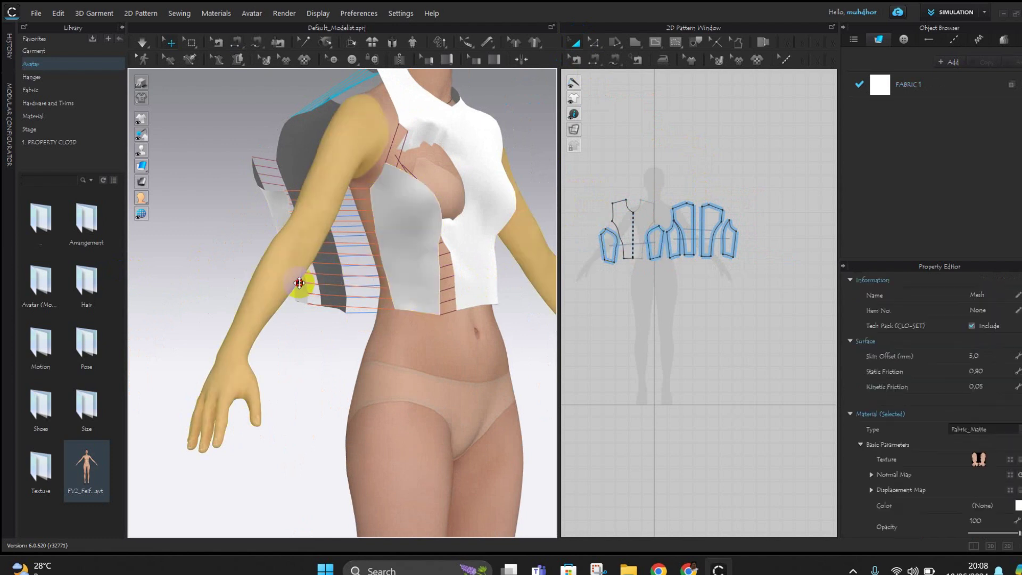
# Adjust the remaining front and back bodice panels around the avatar so they sit clear of the body for simulation
pyautogui.moveTo(318, 304); pyautogui.dragTo(372, 290)
pyautogui.moveTo(459, 271); pyautogui.dragTo(511, 270)
pyautogui.moveTo(511, 271); pyautogui.dragTo(642, 308, button='right')
pyautogui.moveTo(494, 196); pyautogui.dragTo(493, 208)
pyautogui.moveTo(306, 229); pyautogui.dragTo(318, 208)
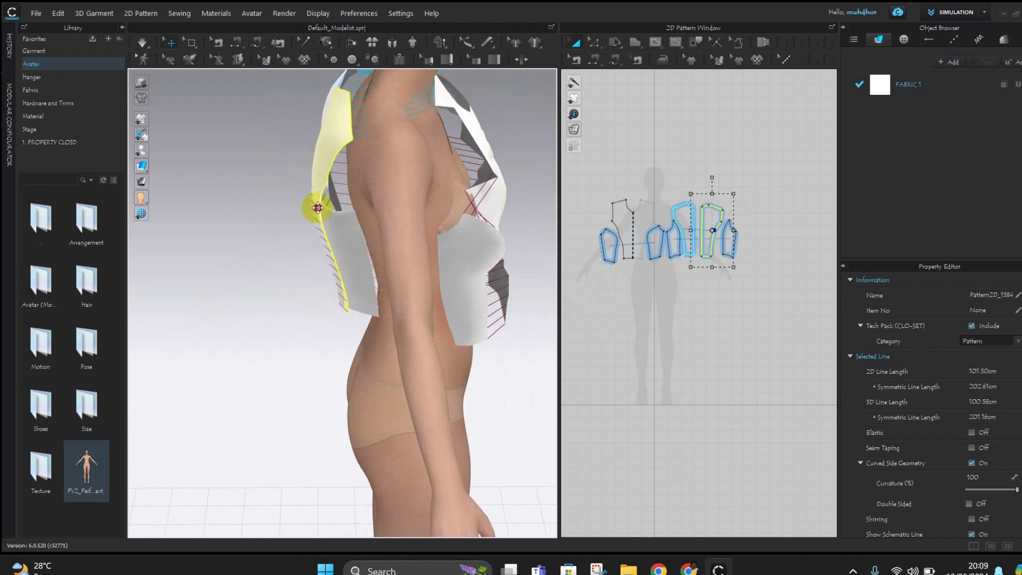
# Start the simulation and tug the front centre panel so the sewn bodice settles on the avatar
pyautogui.click(143, 47)
pyautogui.moveTo(292, 119); pyautogui.dragTo(340, 201, button='right')
pyautogui.moveTo(339, 221); pyautogui.dragTo(427, 230)
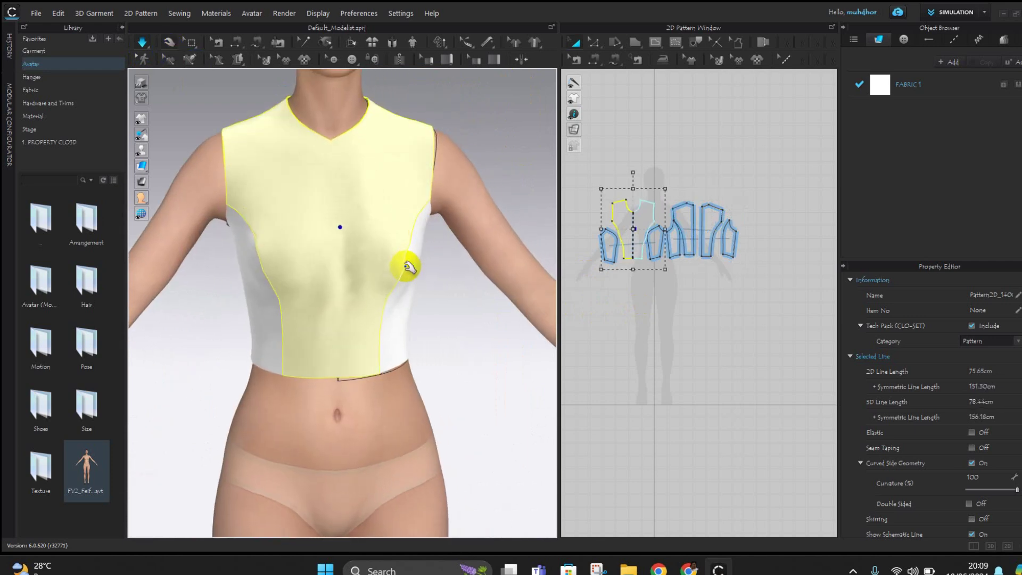
pyautogui.moveTo(410, 266); pyautogui.dragTo(318, 280, button='right')
pyautogui.click(330, 301)
pyautogui.moveTo(450, 343); pyautogui.dragTo(551, 333, button='right')
pyautogui.click(387, 125)
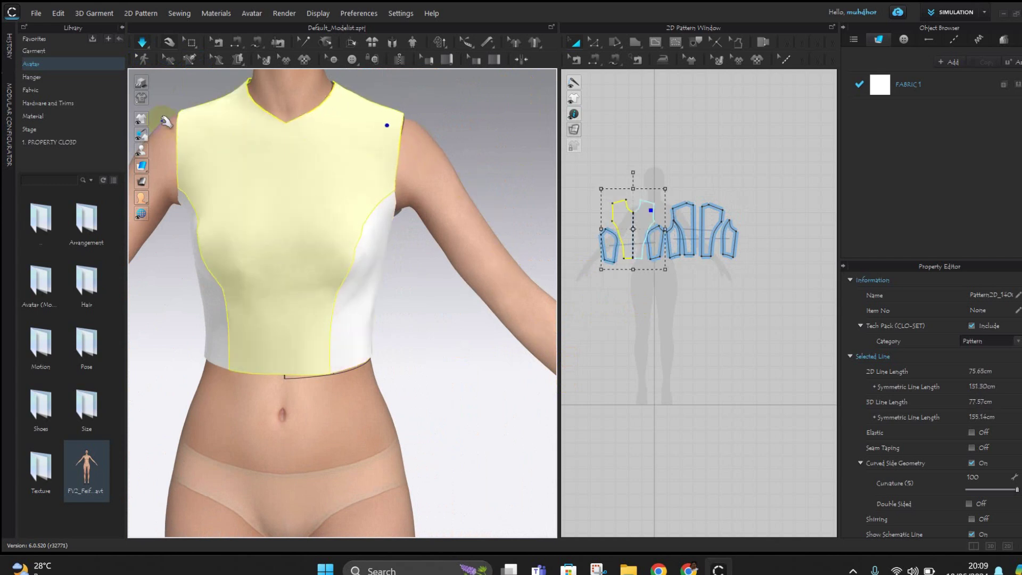
# Hide the 3D pen lines drawn on the avatar
pyautogui.click(141, 180)
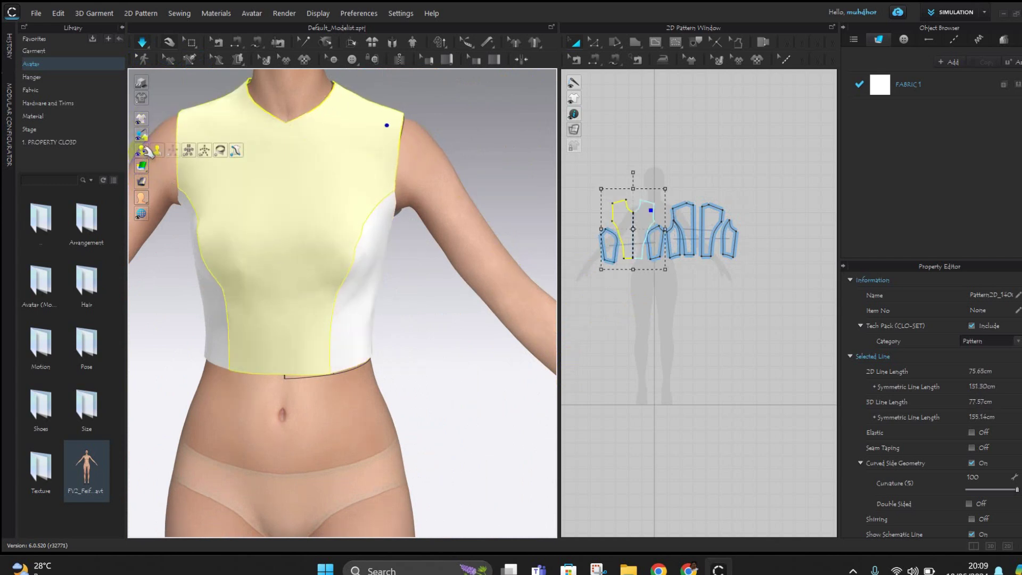
pyautogui.moveTo(144, 149)
pyautogui.click(238, 151)
# Tug the simulated bodice's panels downward to smooth the fabric over the avatar's torso
pyautogui.moveTo(420, 184); pyautogui.dragTo(693, 276, button='right')
pyautogui.click(381, 249)
pyautogui.moveTo(376, 319); pyautogui.dragTo(443, 289, button='right')
pyautogui.moveTo(366, 231); pyautogui.dragTo(266, 277, button='right')
pyautogui.moveTo(267, 280); pyautogui.dragTo(298, 358)
pyautogui.moveTo(383, 288); pyautogui.dragTo(440, 401)
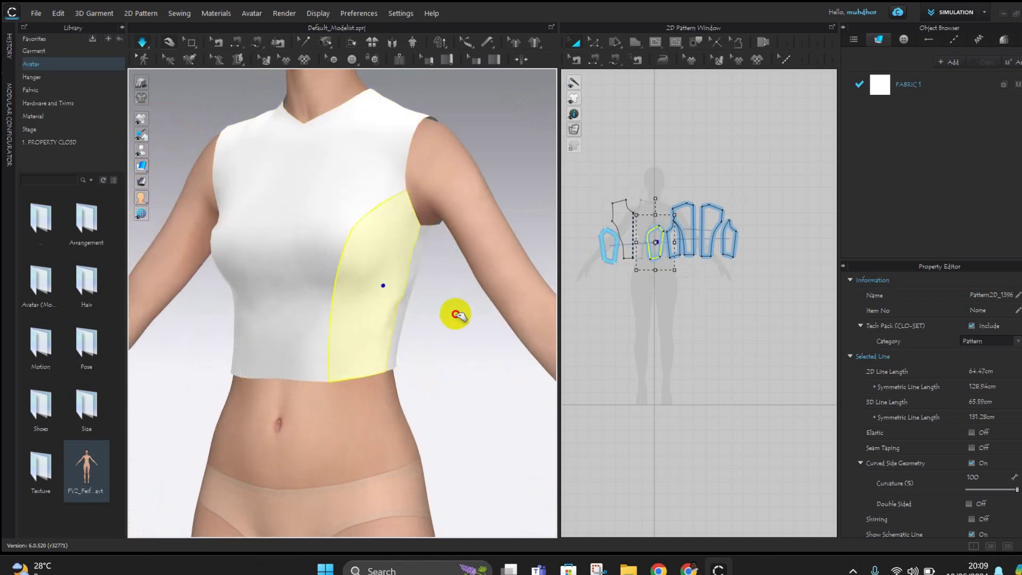
# Check the simulated bodice's fit all around the avatar and tug its panels lightly to settle the remaining wrinkles
pyautogui.moveTo(455, 314); pyautogui.dragTo(292, 337, button='right')
pyautogui.click(420, 362)
pyautogui.moveTo(422, 365); pyautogui.dragTo(486, 338, button='right')
pyautogui.click(442, 361)
pyautogui.moveTo(511, 396); pyautogui.dragTo(390, 361, button='right')
pyautogui.click(322, 325)
pyautogui.moveTo(316, 327); pyautogui.dragTo(273, 356, button='right')
pyautogui.moveTo(474, 333); pyautogui.dragTo(554, 335)
pyautogui.moveTo(554, 335); pyautogui.dragTo(634, 353, button='right')
pyautogui.click(408, 441)
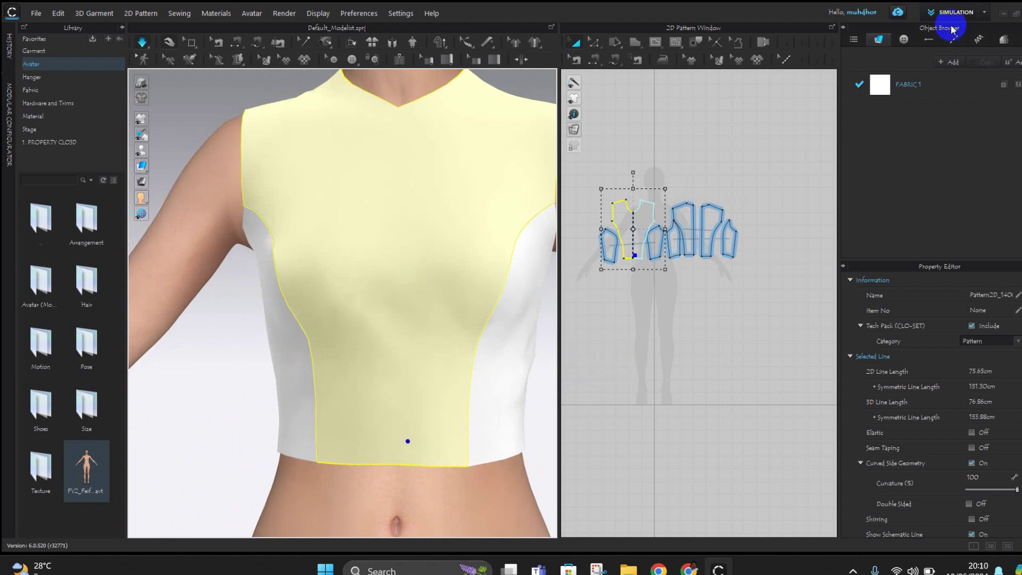
# Compare the flattened 2D pattern pieces with the simulated princess-line bodice on the avatar
pyautogui.moveTo(547, 205); pyautogui.dragTo(388, 244, button='right')
pyautogui.scroll(-4, 614, 271)
pyautogui.moveTo(685, 248); pyautogui.dragTo(667, 339, button='middle')
pyautogui.moveTo(667, 339); pyautogui.dragTo(645, 360, button='right')
pyautogui.scroll(-1, 645, 360)
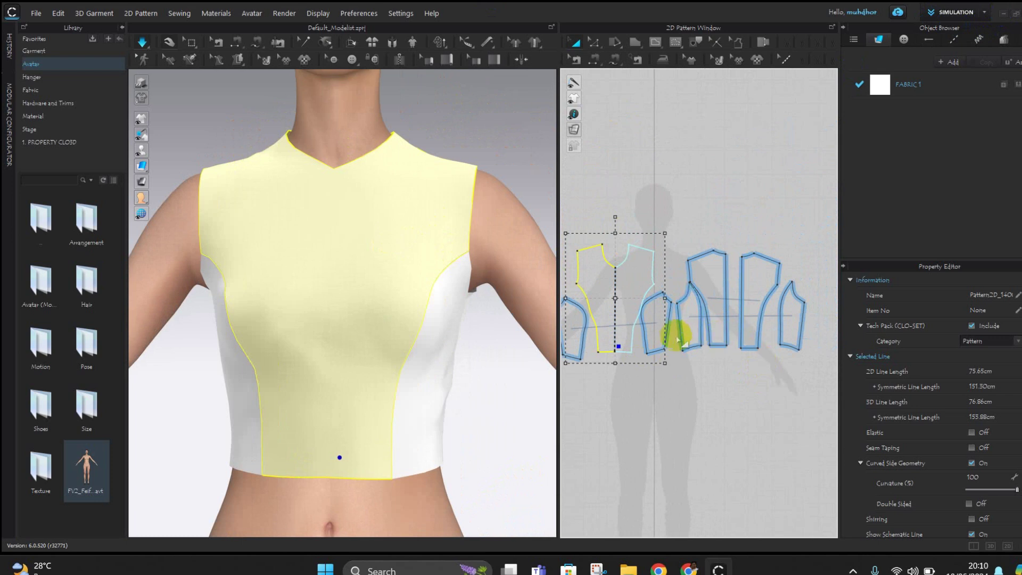
pyautogui.moveTo(684, 335); pyautogui.dragTo(734, 322, button='right')
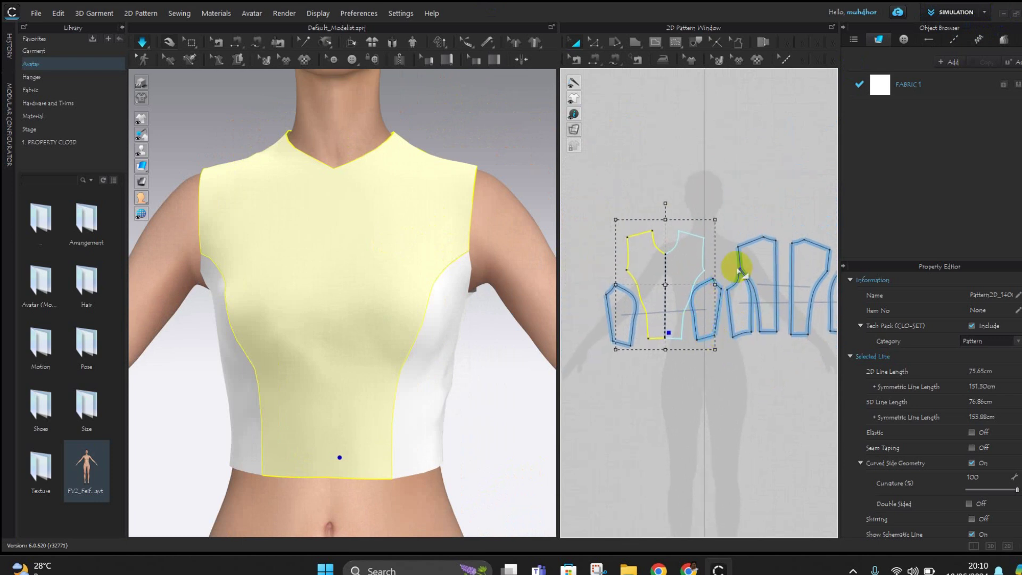
pyautogui.moveTo(494, 241); pyautogui.dragTo(364, 287, button='right')
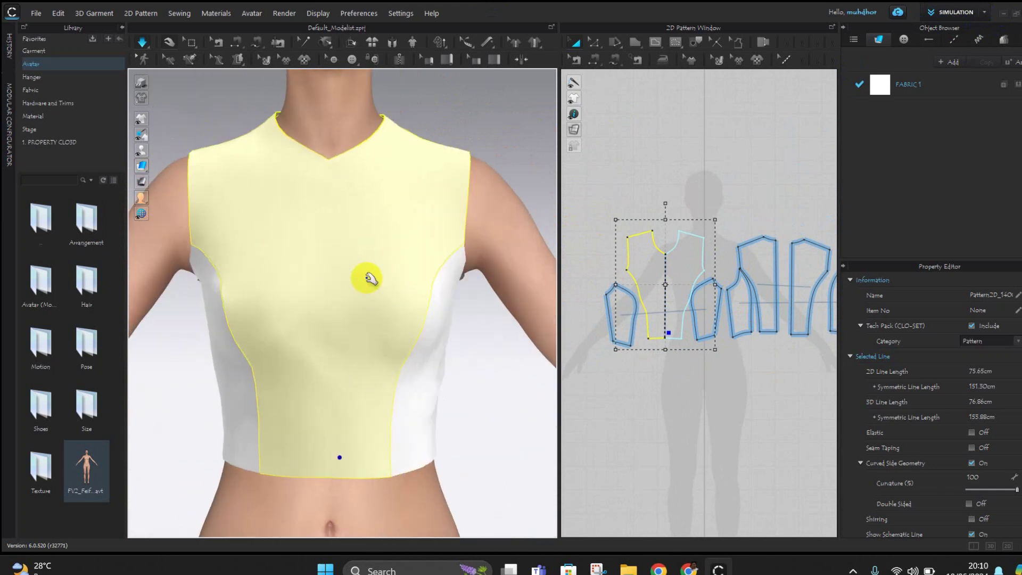
pyautogui.click(394, 350)
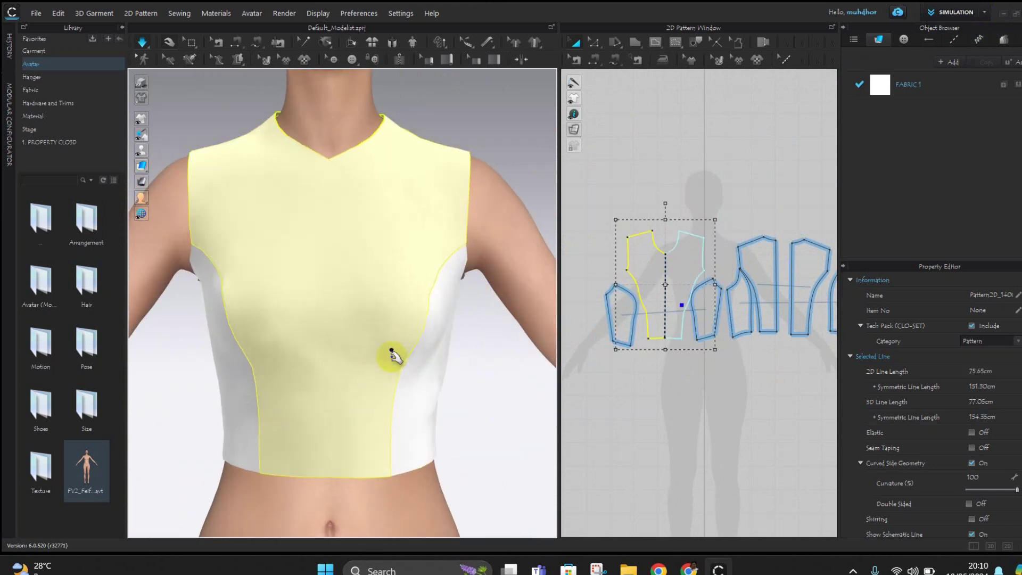
pyautogui.moveTo(680, 392); pyautogui.dragTo(650, 403, button='right')
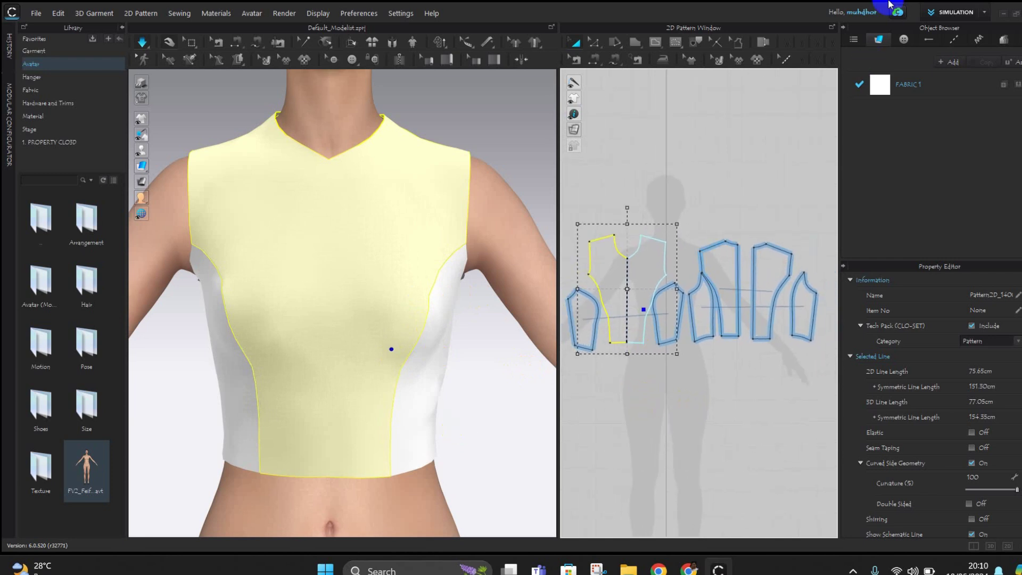